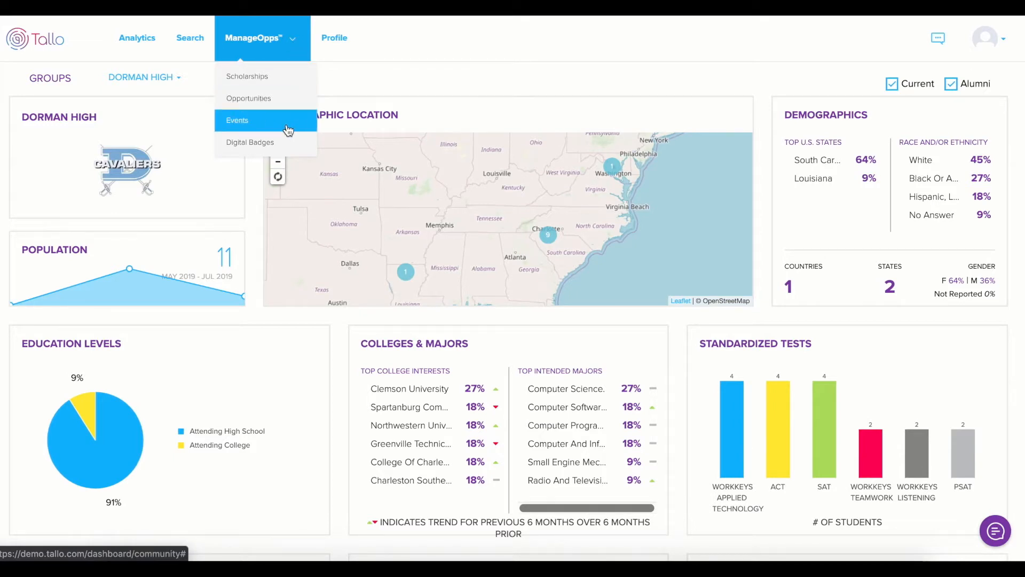
- Open the organization's scholarships list and view the available status filter options
left_click(296, 80)
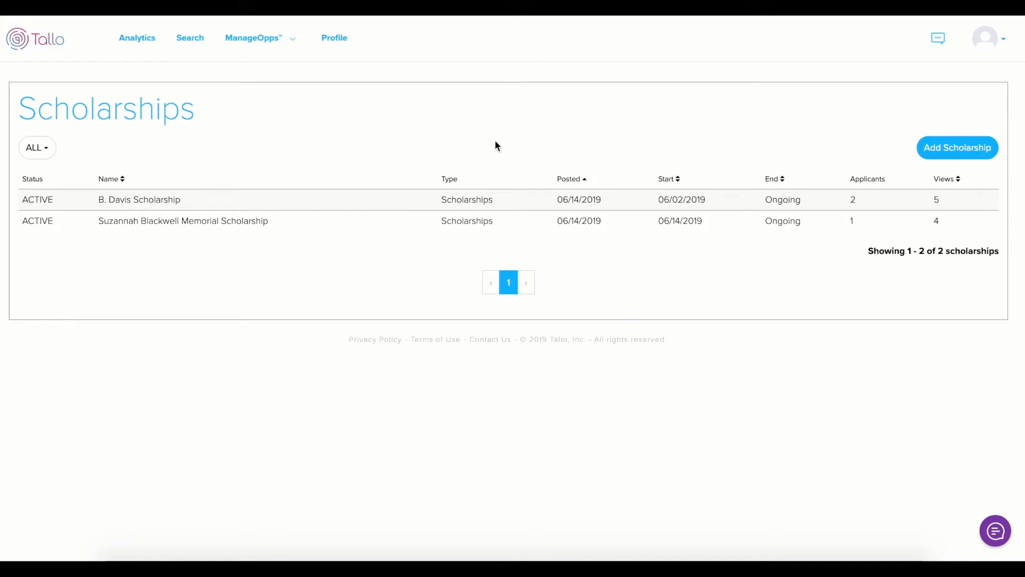
left_click(49, 154)
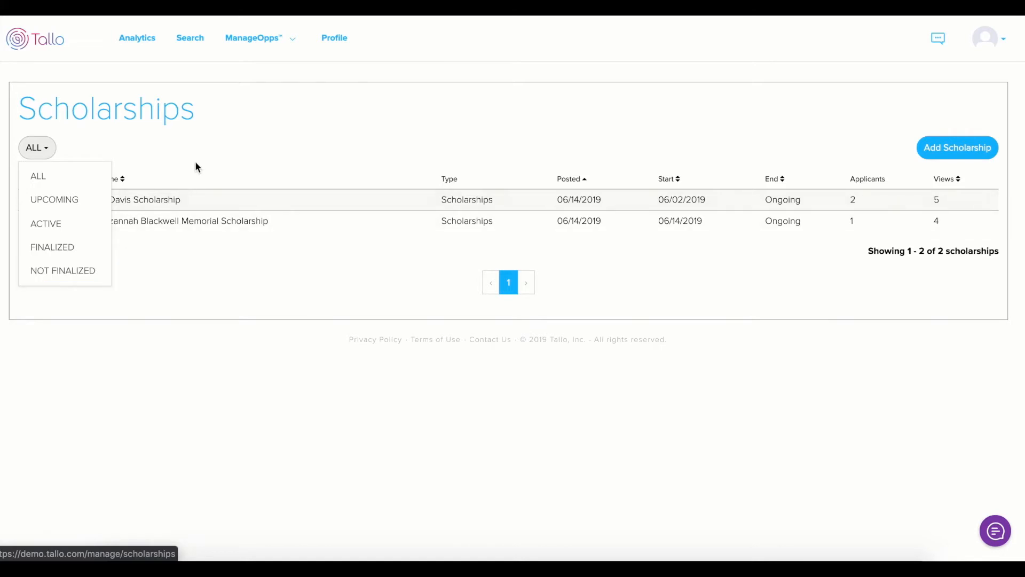
left_click(121, 179)
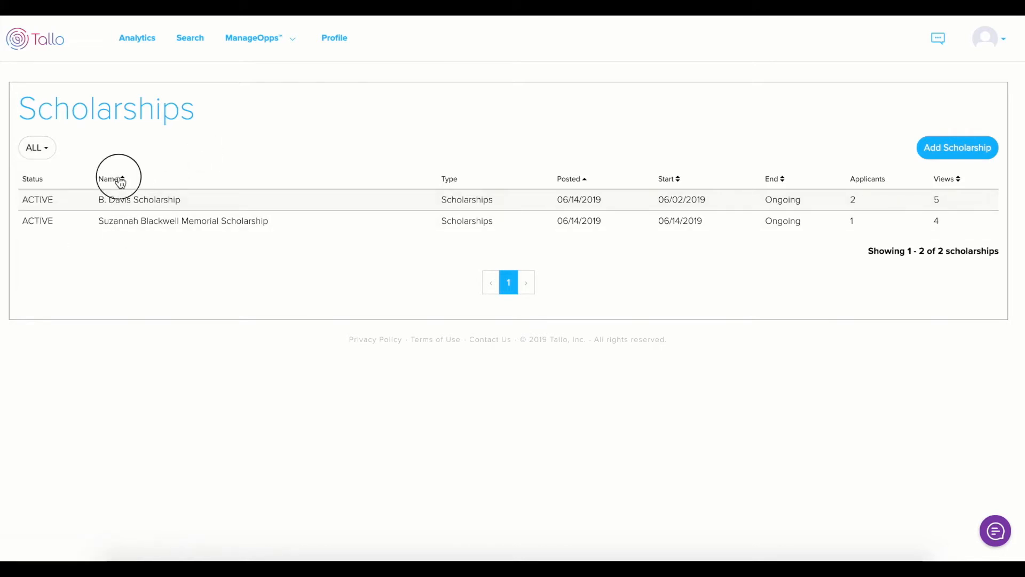
- Sort the scholarships by posted date, start date and end date in turn, ending with views from highest to lowest
left_click(580, 180)
left_click(669, 178)
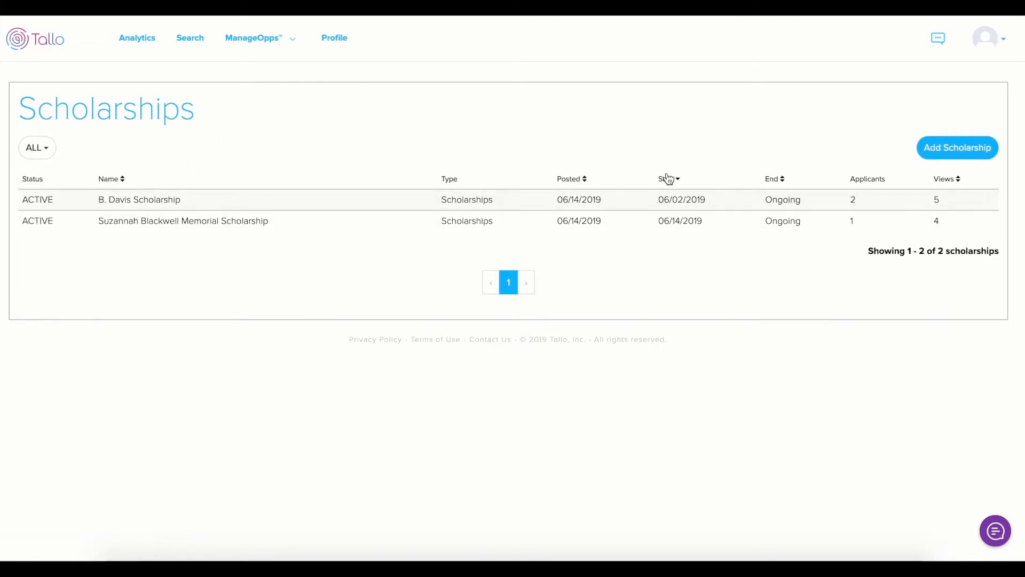
left_click(772, 180)
left_click(940, 181)
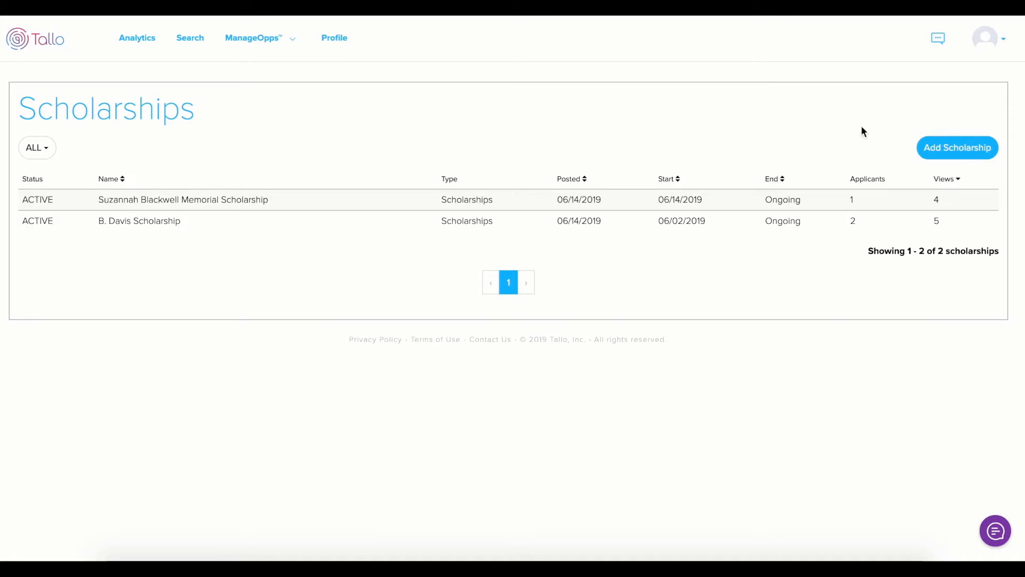
left_click(941, 181)
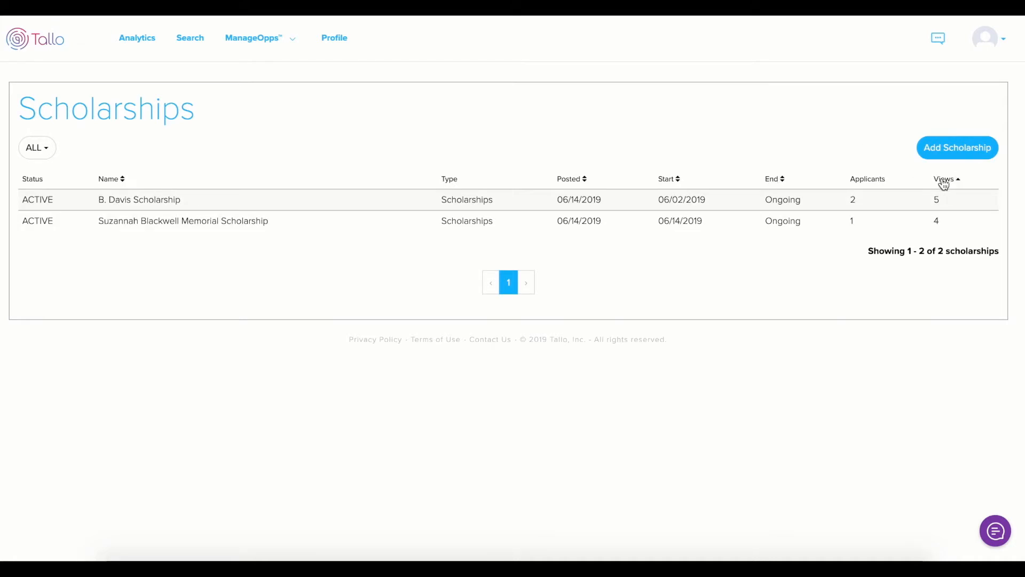
- Start adding a new scholarship and look over the fields of its form
left_click(968, 155)
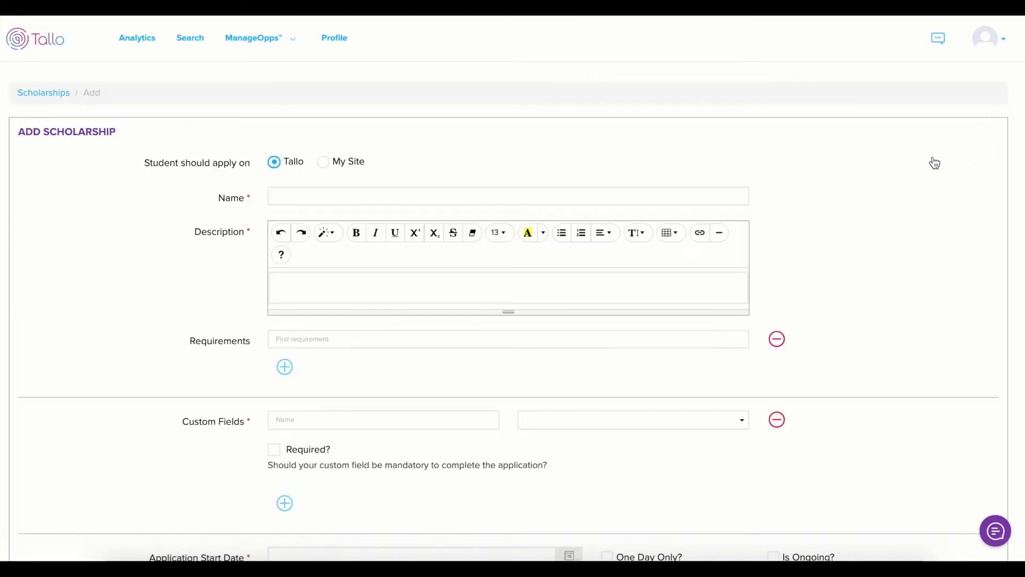
scroll(605, 133, "down", 1)
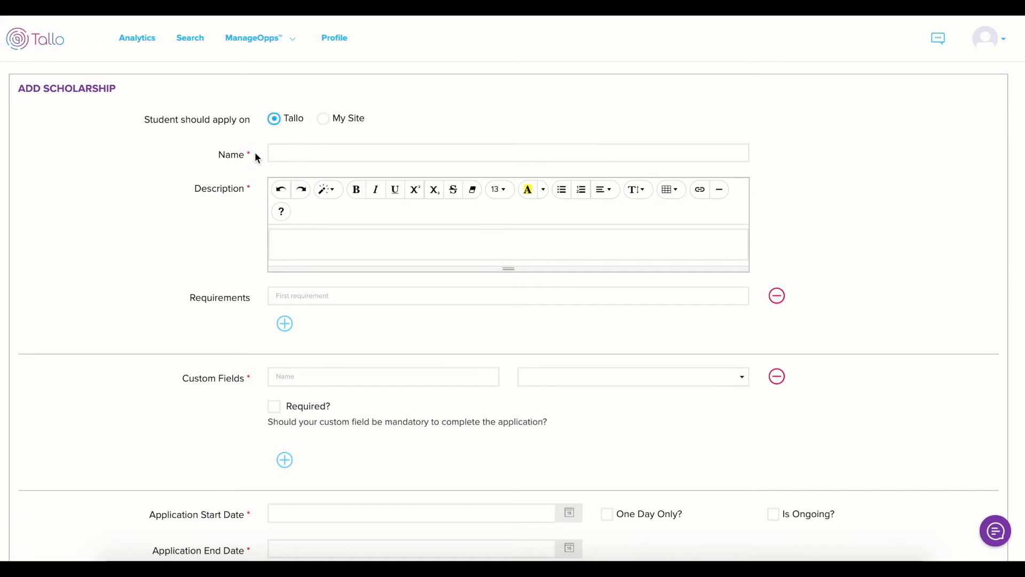
left_click(248, 153)
left_click(181, 156)
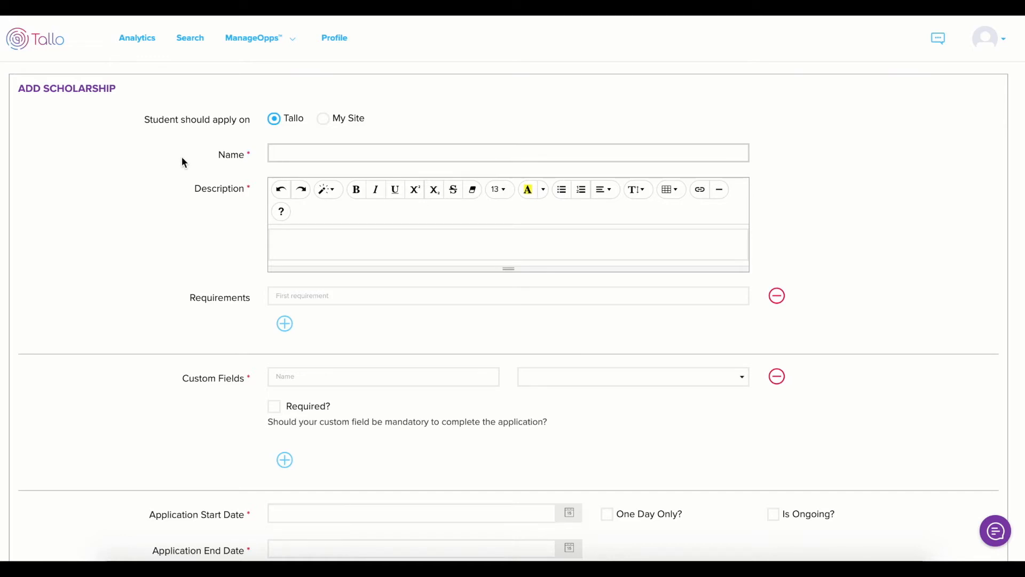
scroll(182, 158, "down", 2)
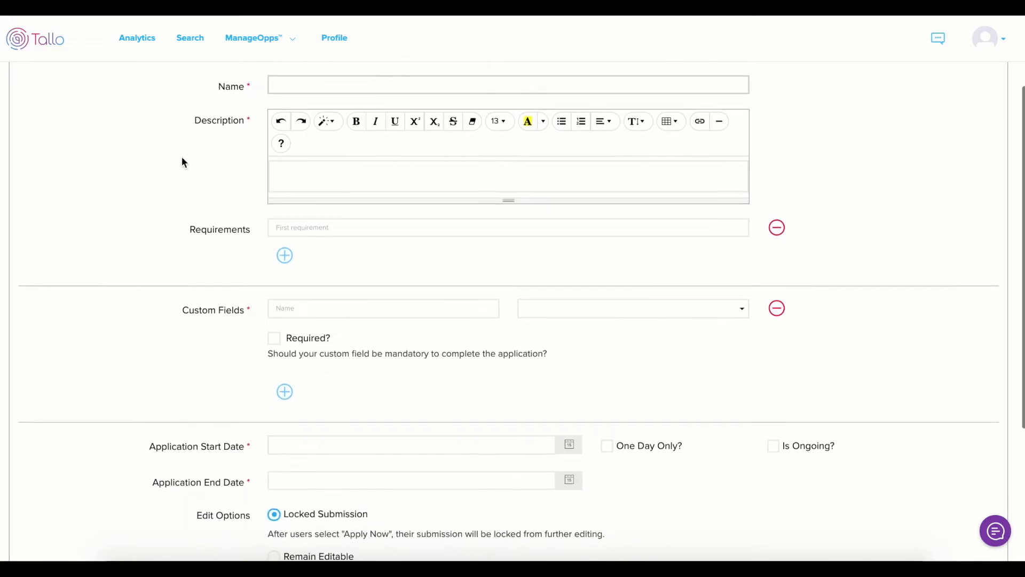
scroll(182, 159, "down", 1)
scroll(182, 159, "down", 1)
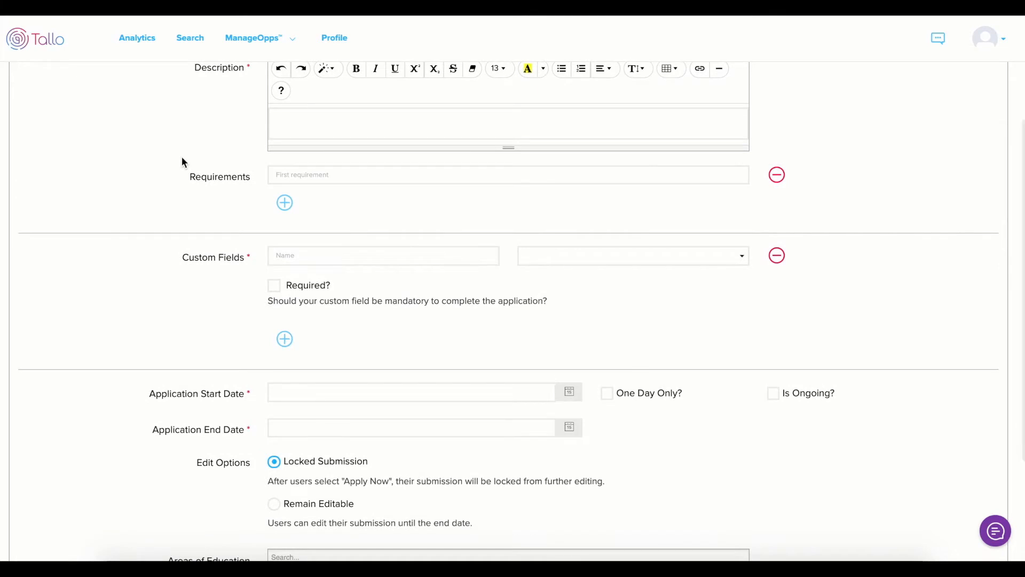
scroll(182, 159, "up", 5)
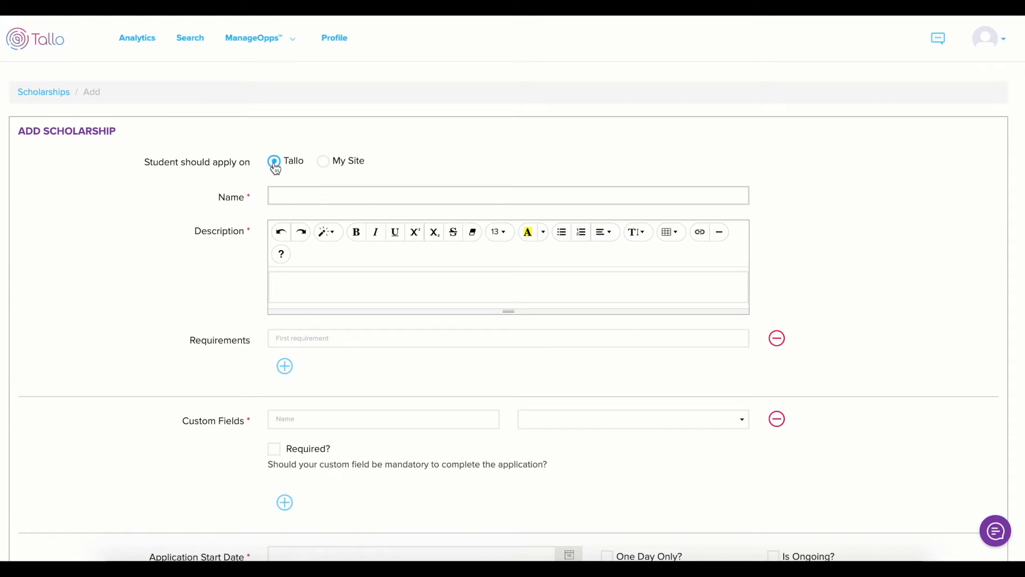
- Compare the form fields for students applying on My Site with those for Tallo, leaving Tallo selected
left_click(324, 163)
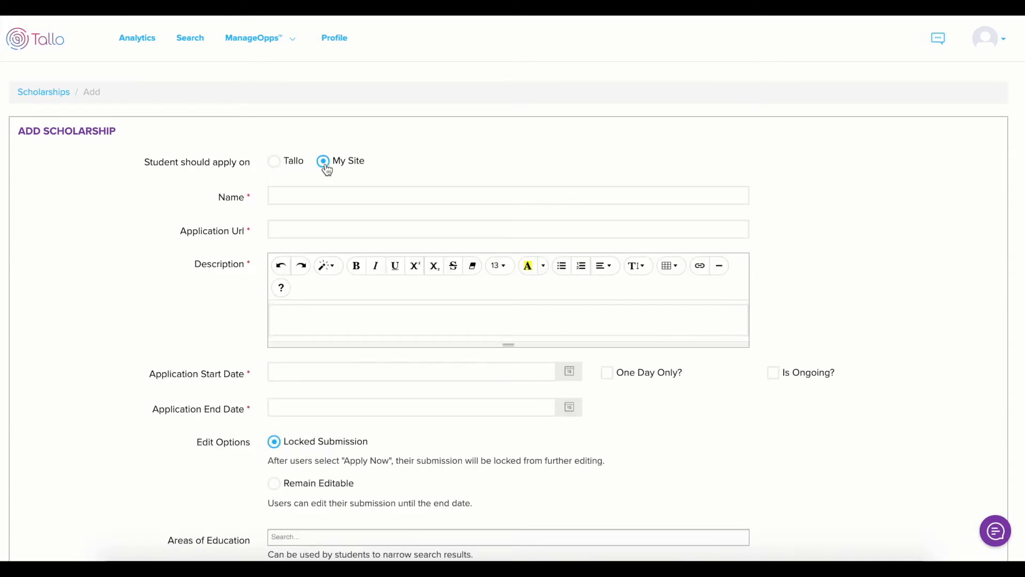
left_click(275, 165)
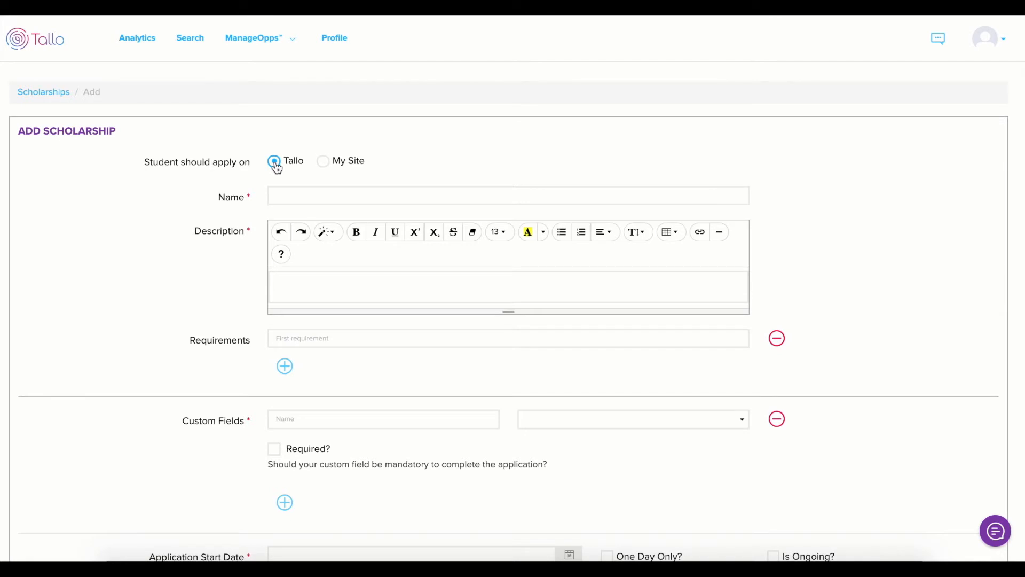
left_click(324, 163)
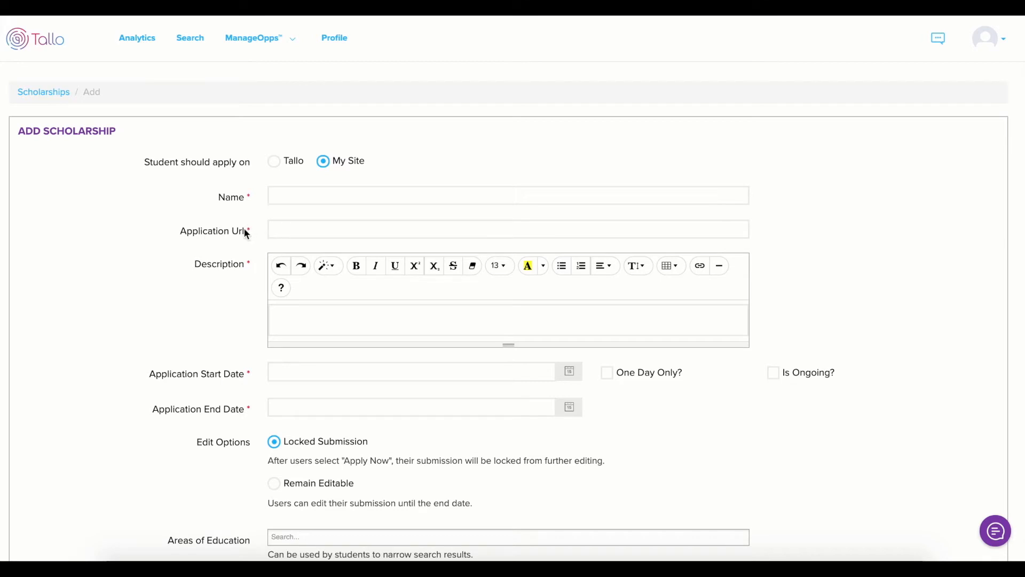
left_click_drag(181, 231, 249, 239)
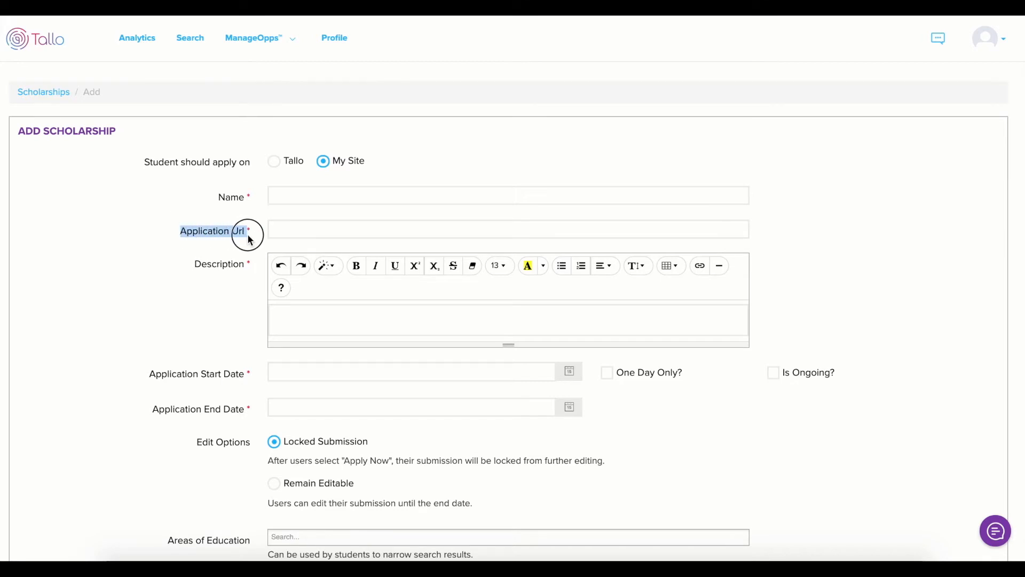
left_click(123, 223)
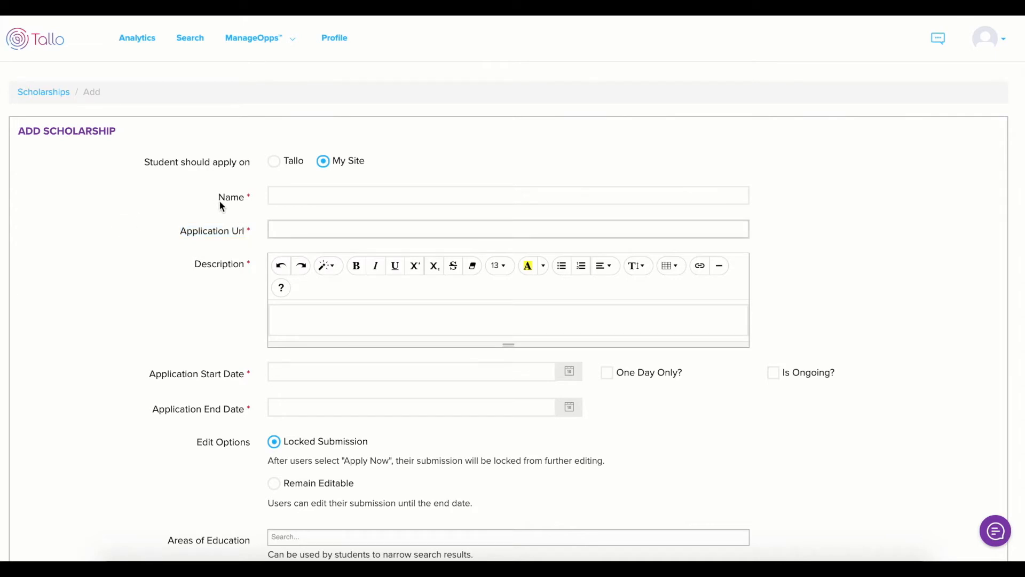
left_click_drag(219, 197, 246, 203)
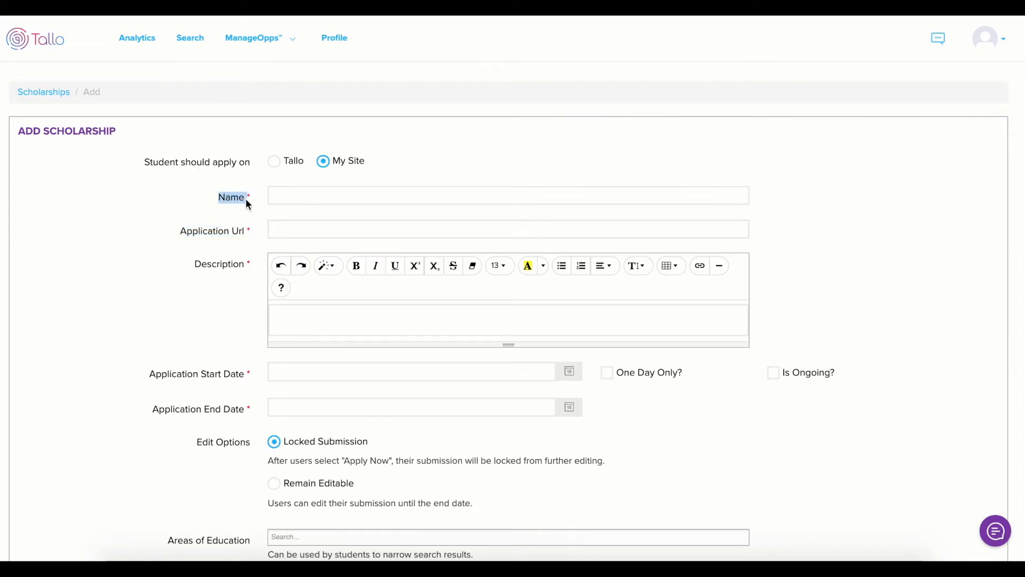
left_click(181, 193)
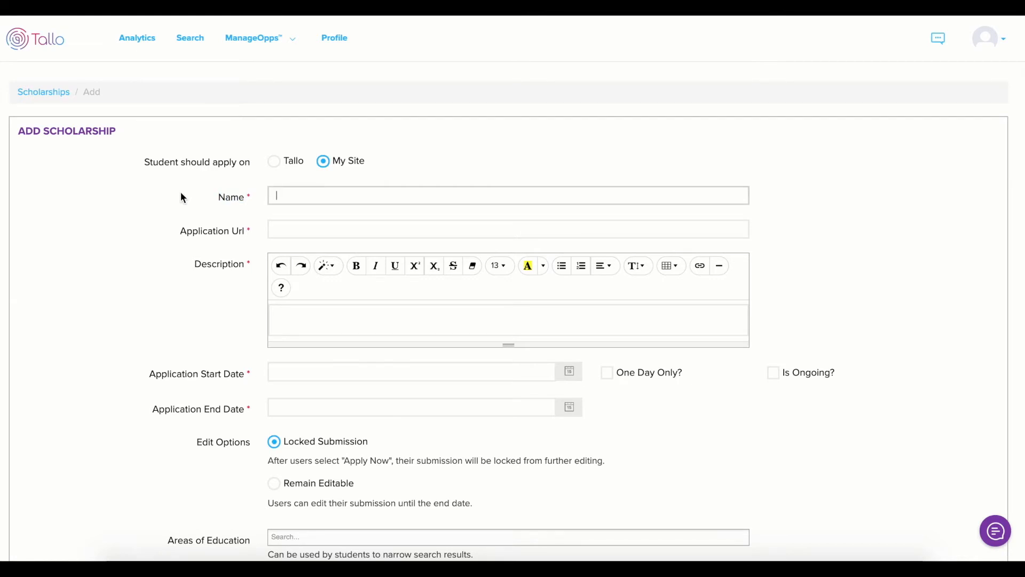
scroll(181, 193, "down", 1)
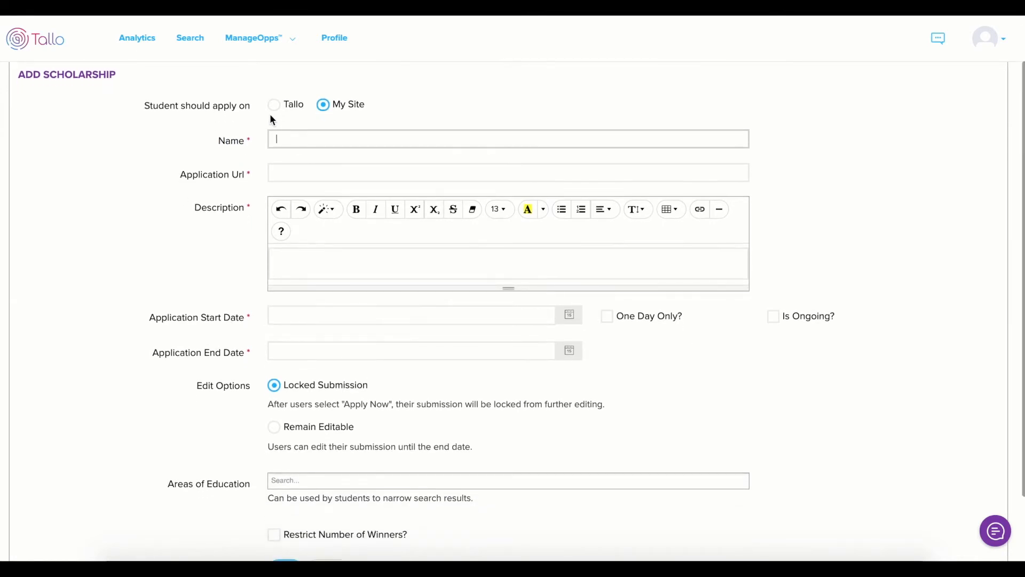
left_click(274, 105)
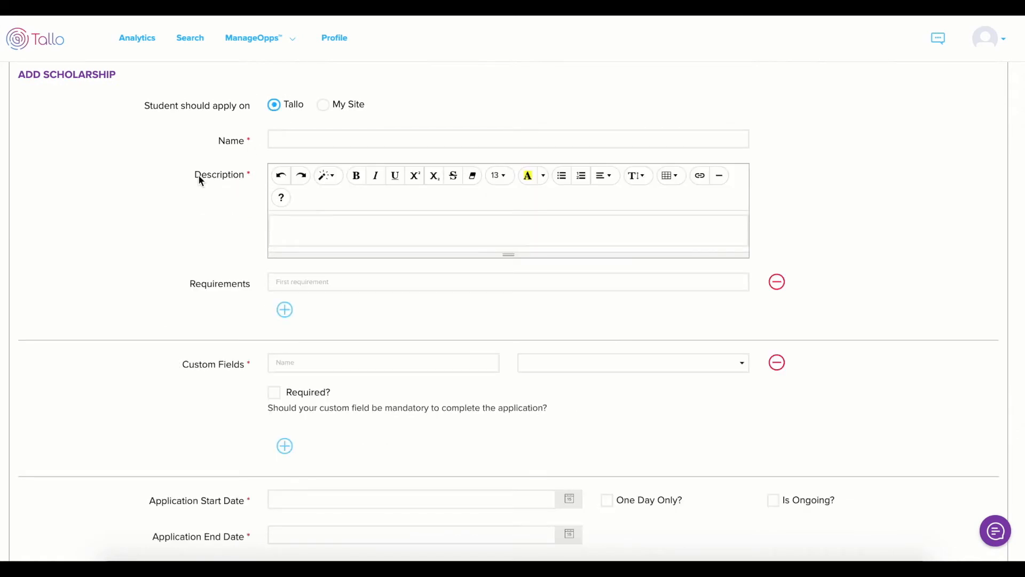
- Examine the scholarship's Description editor, including its text area and resize handle
left_click_drag(198, 176, 243, 181)
left_click(246, 196)
left_click(412, 229)
mouse_move(513, 256)
left_mouse_down()
mouse_move(530, 357)
mouse_move(512, 236)
mouse_move(514, 254)
left_mouse_up()
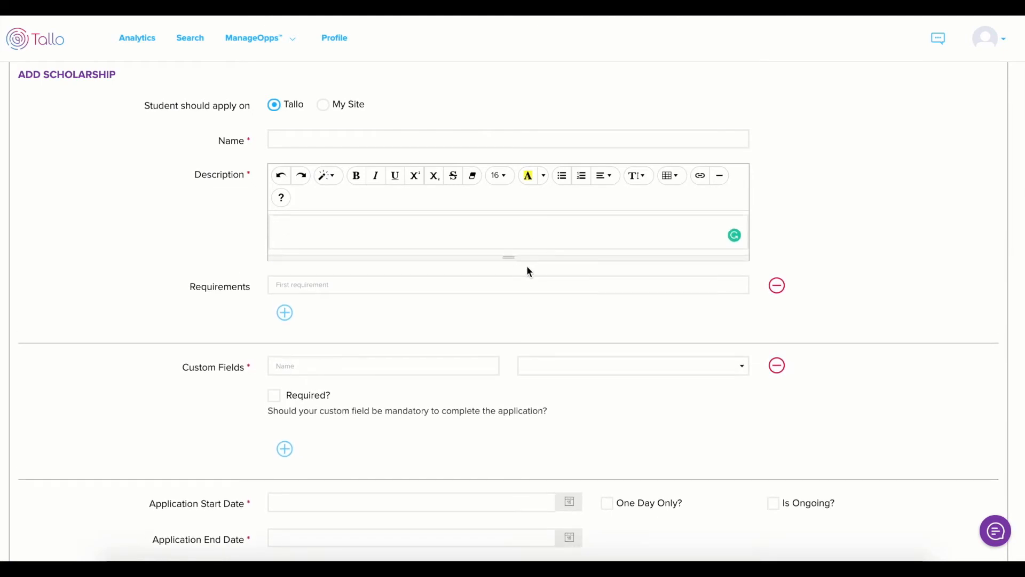
- Enter "High school senior" as the first requirement and add an empty row for another requirement
scroll(527, 267, "down", 1)
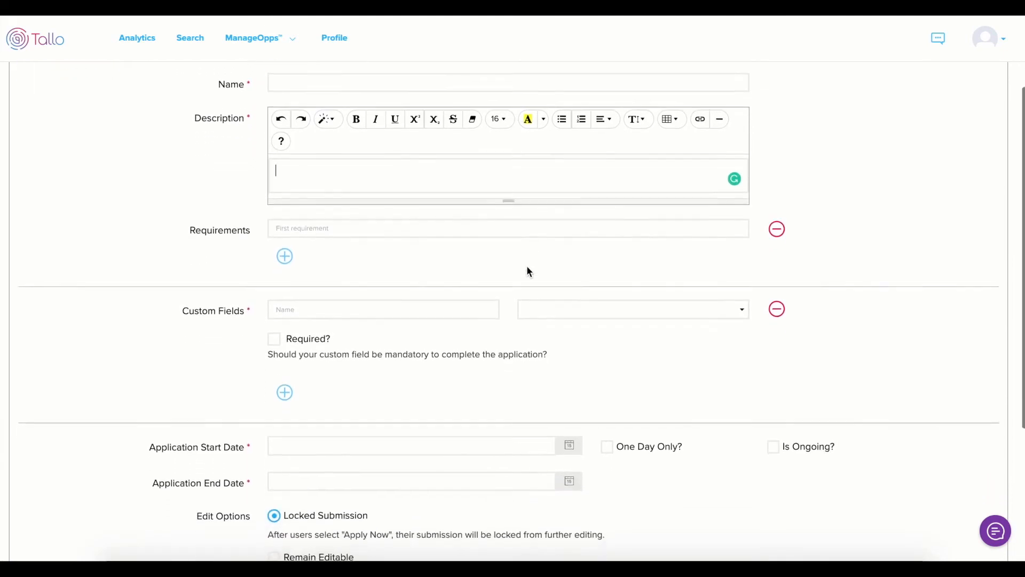
left_click(412, 226)
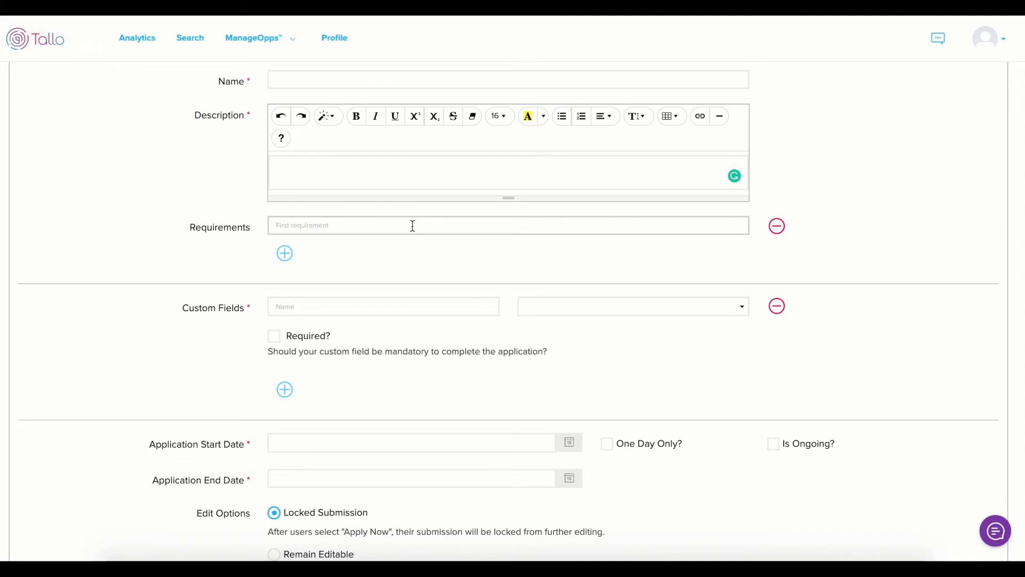
type("High school senior")
left_click(284, 254)
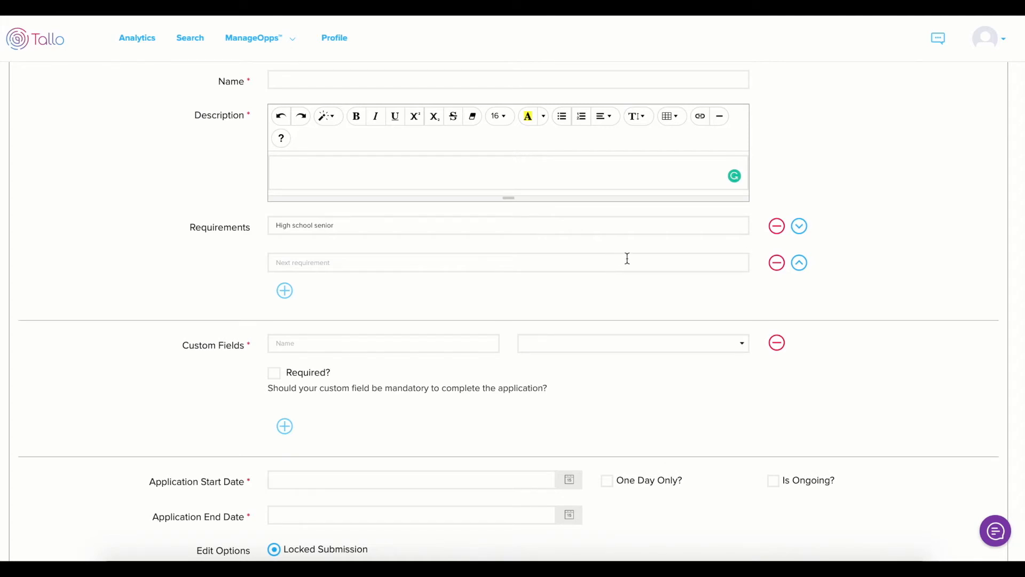
- Name the custom field "Current grade" and set its type to Multiple Choice
scroll(628, 259, "down", 3)
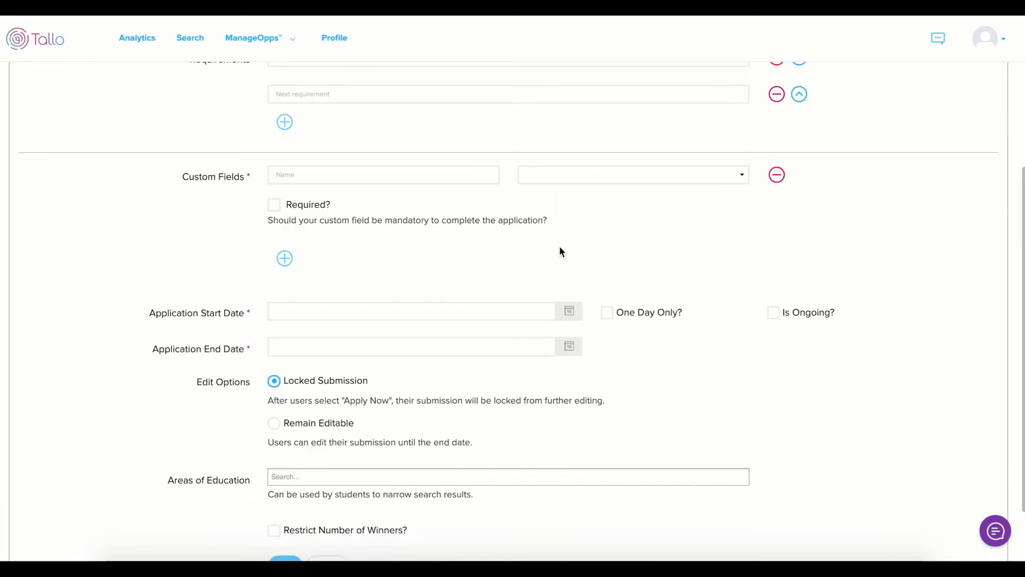
scroll(553, 254, "up", 1)
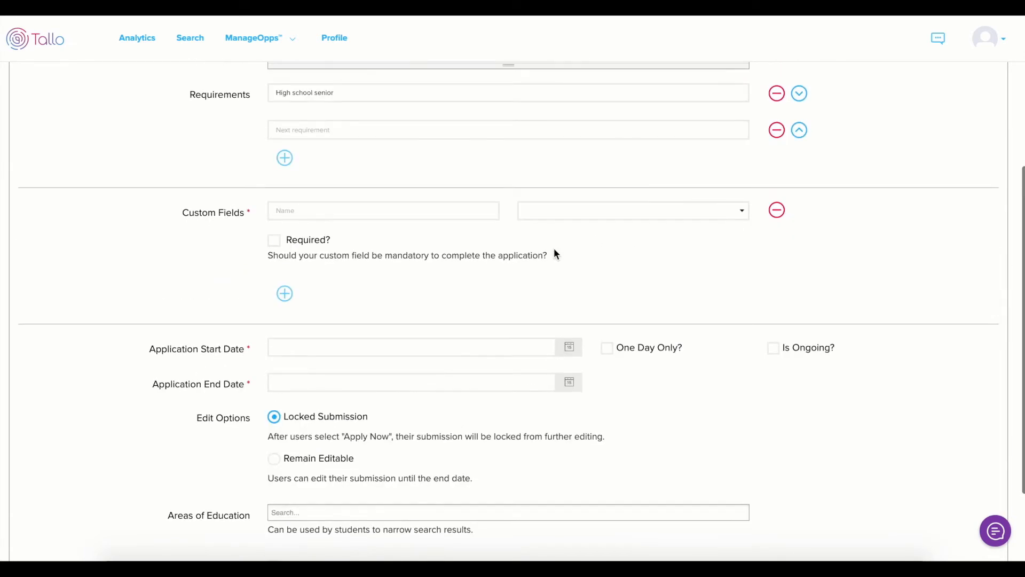
left_click(418, 208)
type("C")
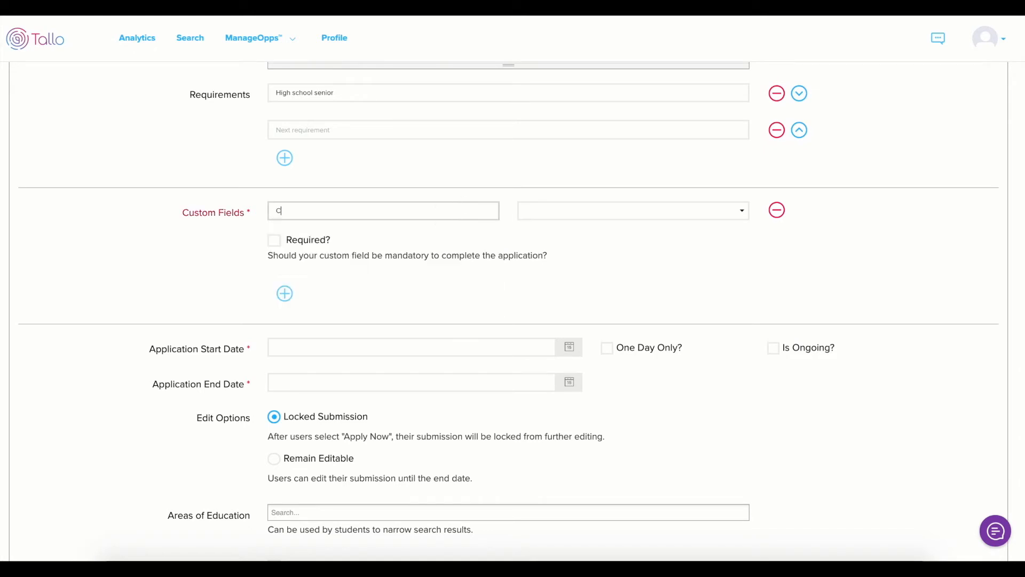
type("urrent")
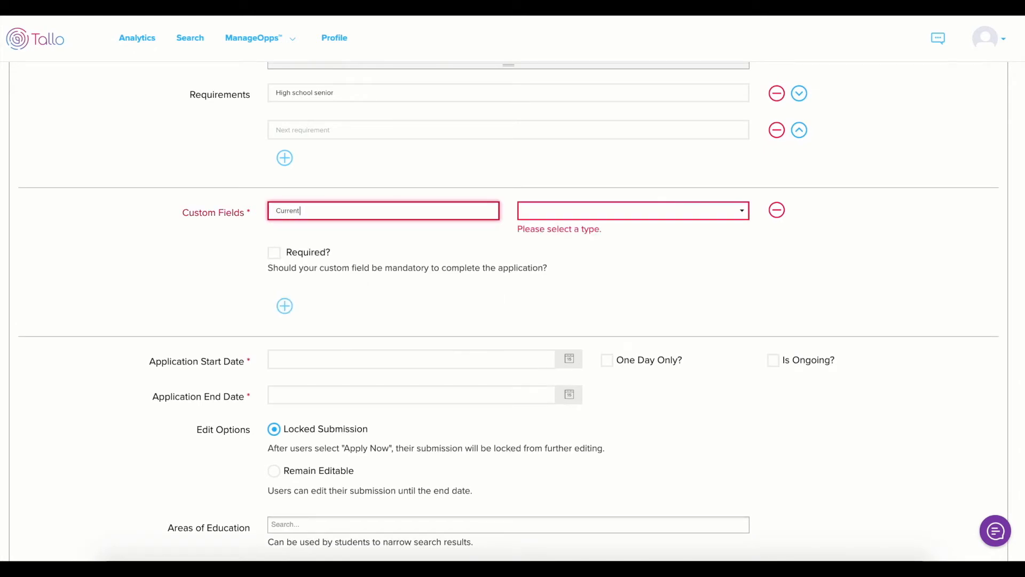
type(" grade")
left_click(676, 215)
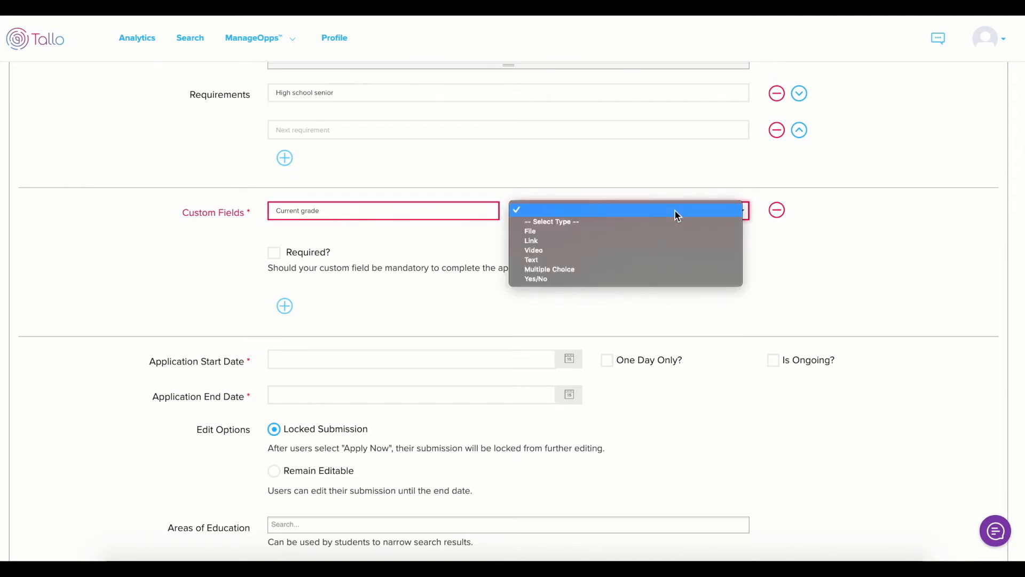
left_click(748, 210)
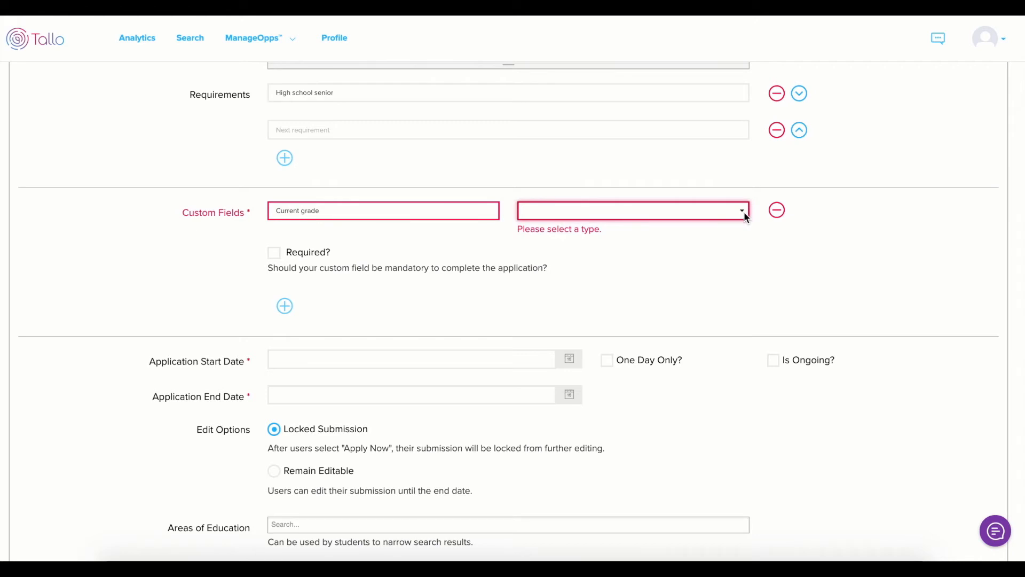
left_click(744, 212)
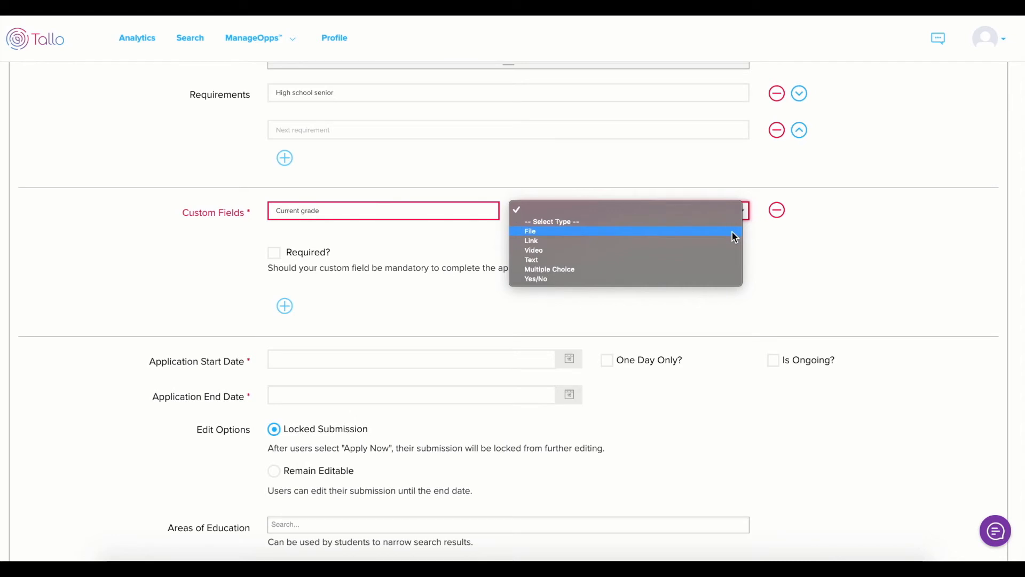
left_click(731, 269)
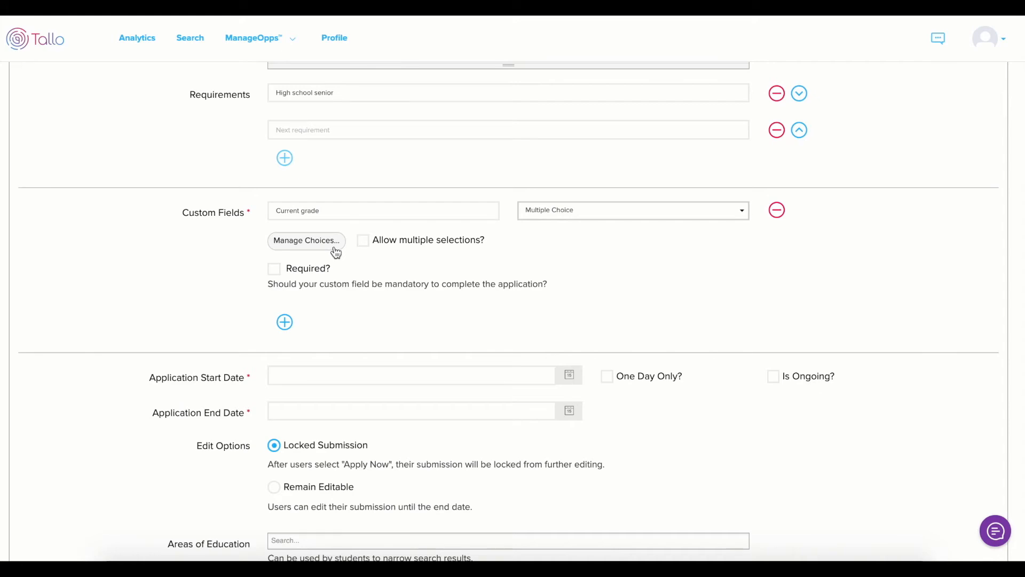
- Define the choices 9, 10, 11 and 12 for the Current grade custom field
left_click(335, 249)
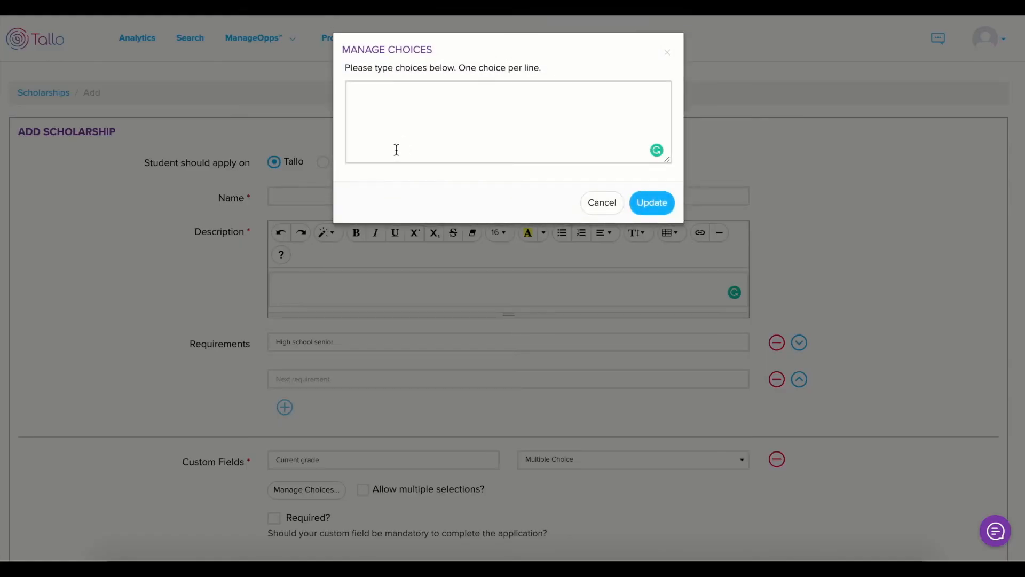
type("9")
key("Return")
type("10")
key("Return")
type("11")
key("Return")
type("12")
left_click(649, 202)
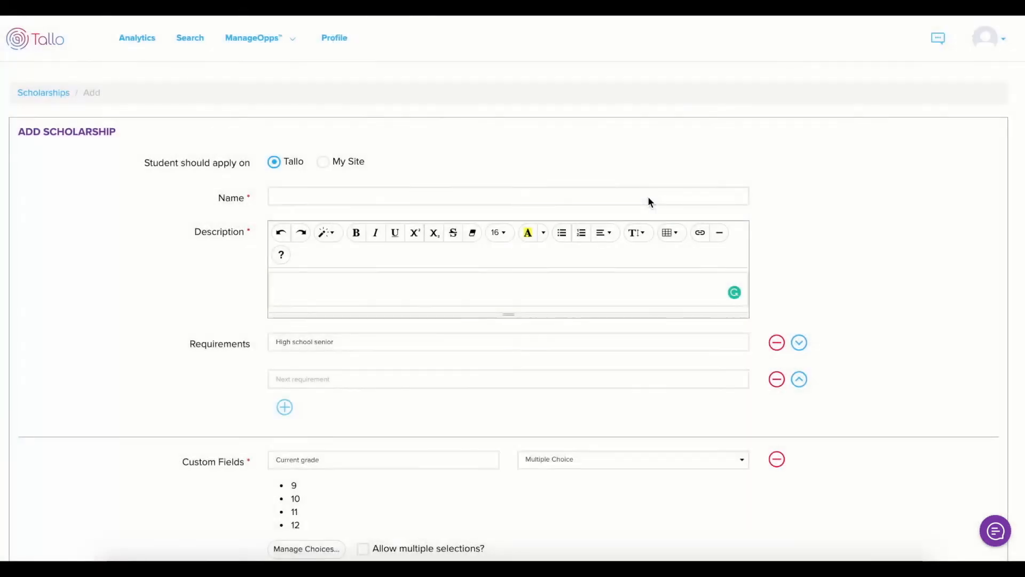
- Allow multiple selections for the Current grade custom field and make it required
scroll(409, 364, "down", 2)
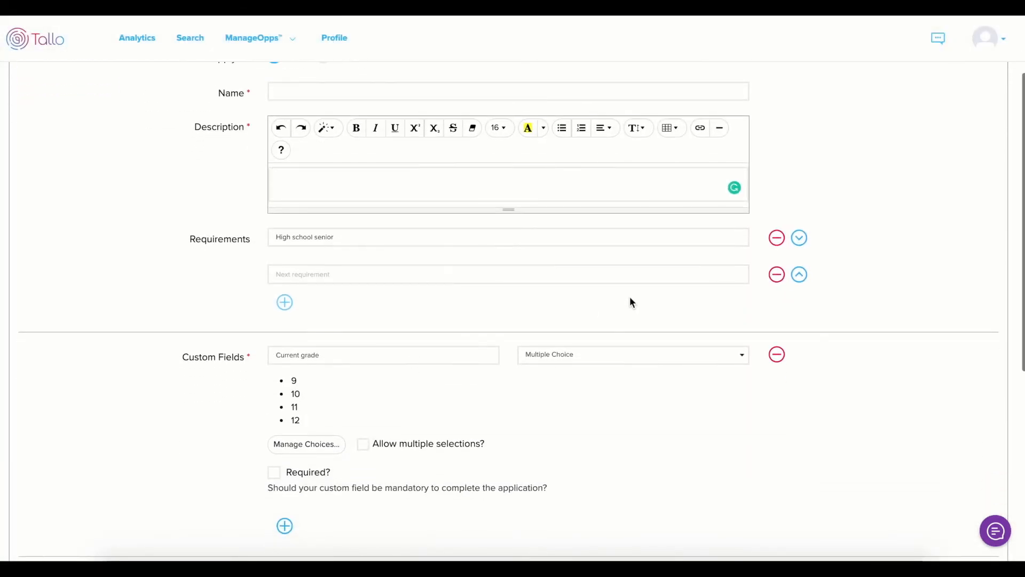
left_click(364, 445)
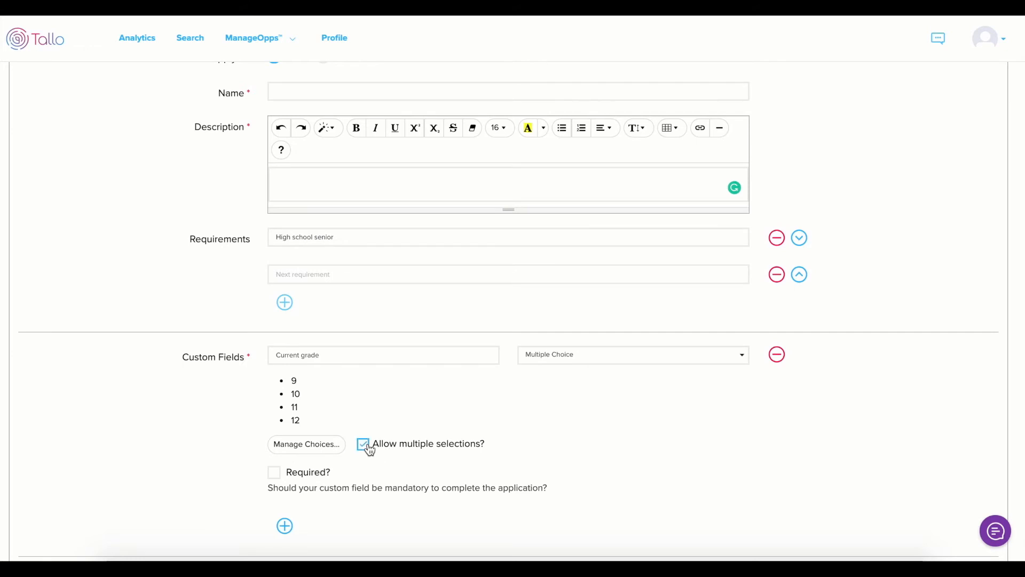
scroll(454, 379, "down", 1)
scroll(454, 379, "down", 2)
left_click(273, 277)
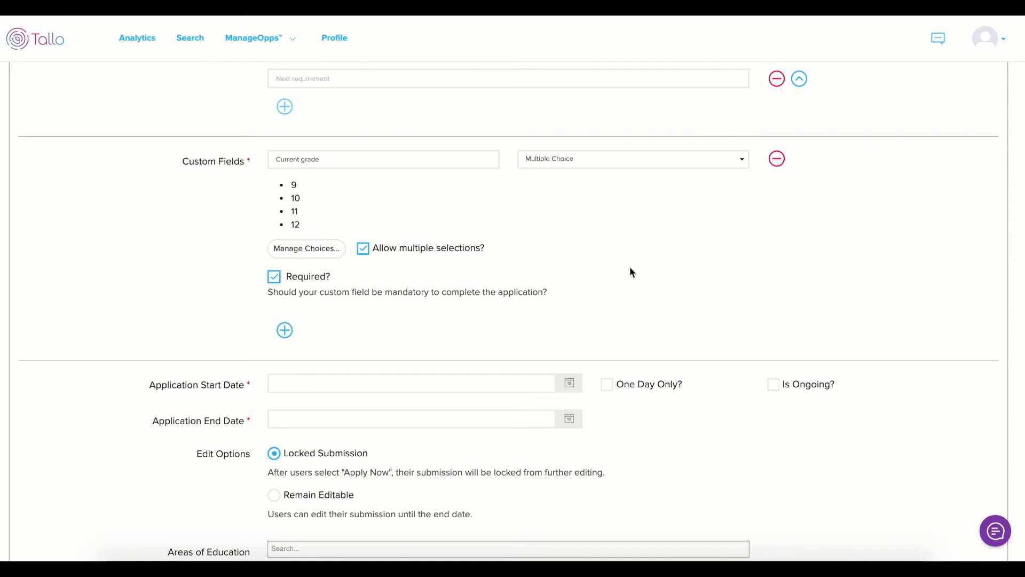
- Add a second custom field named "Transcript" of type File and make it required
scroll(663, 267, "down", 1)
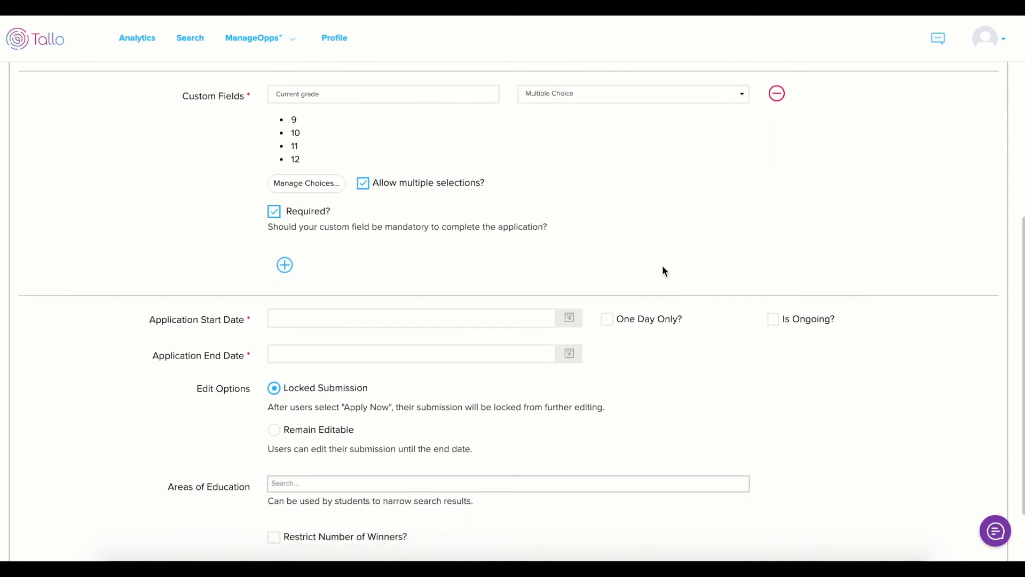
left_click(286, 266)
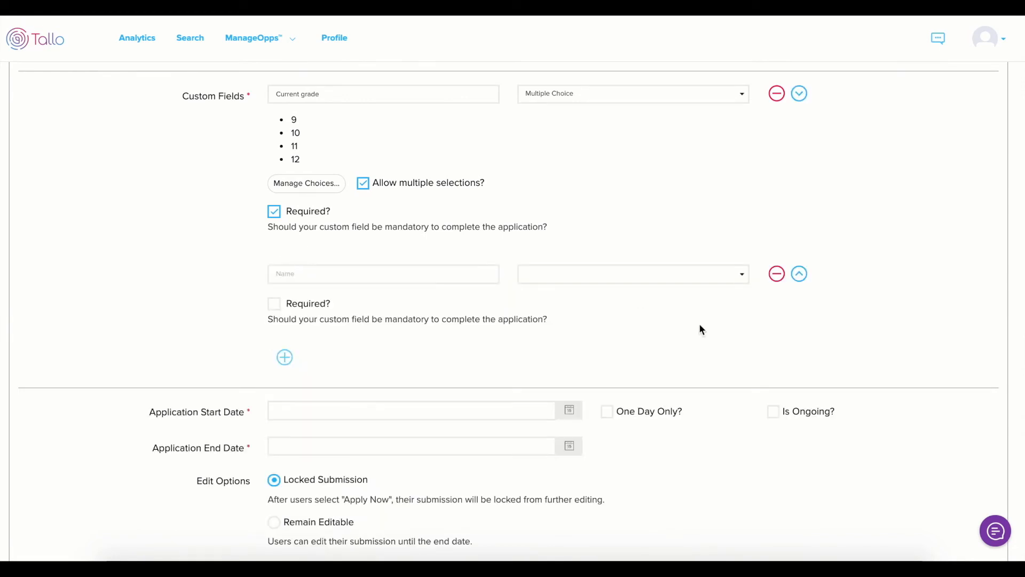
left_click(702, 280)
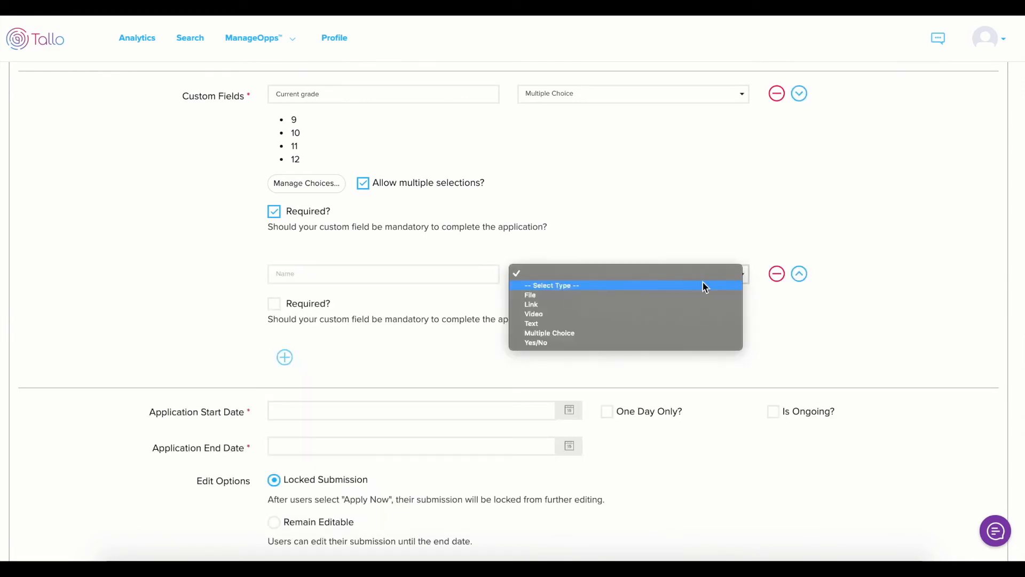
left_click(698, 295)
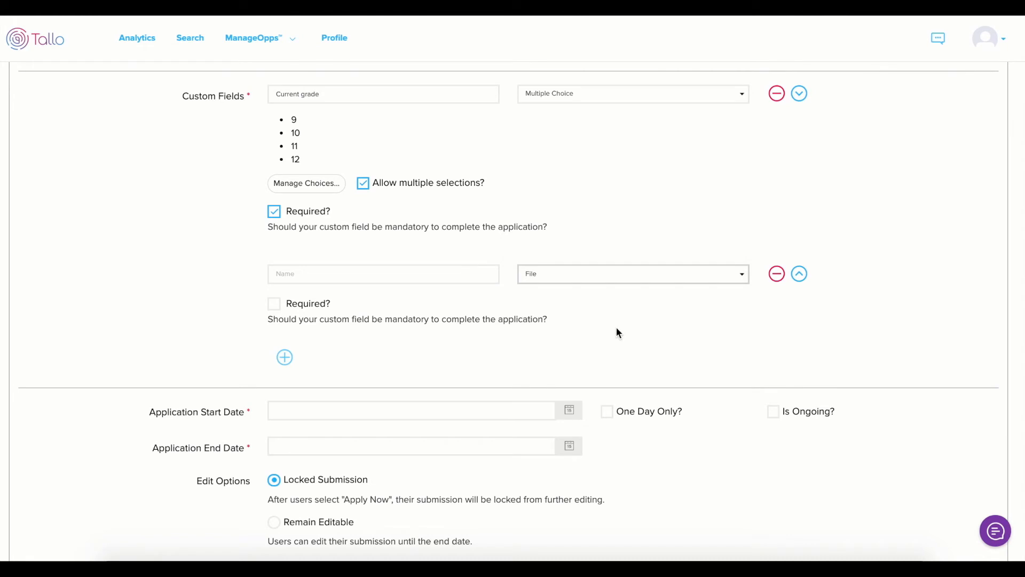
left_click(437, 275)
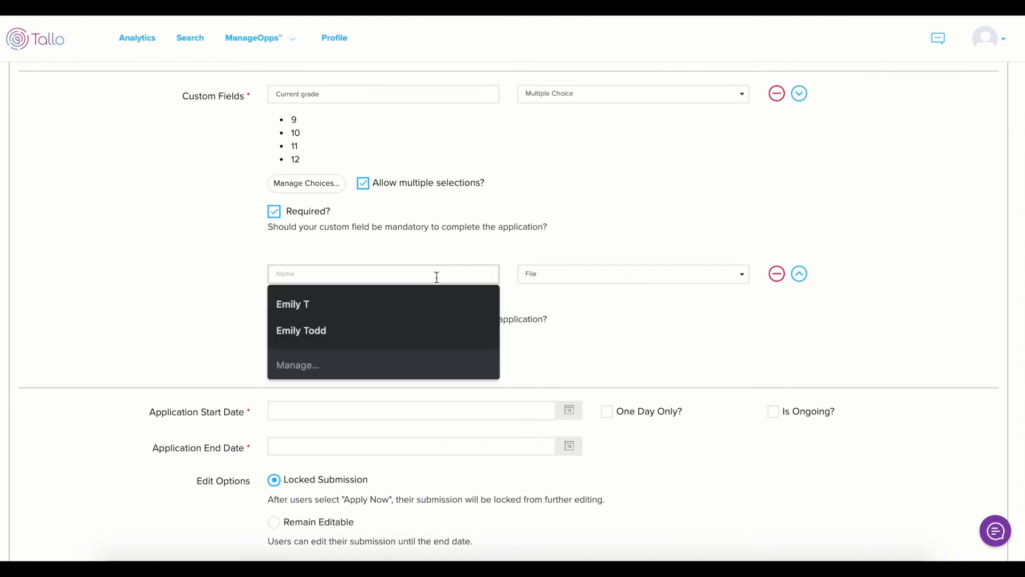
type("Transc")
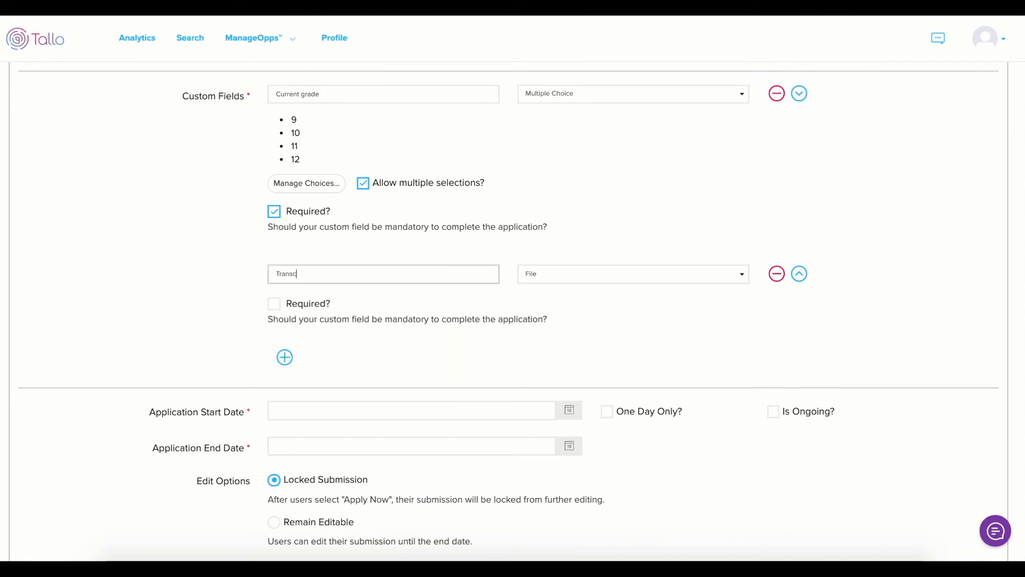
type("ript")
left_click(274, 303)
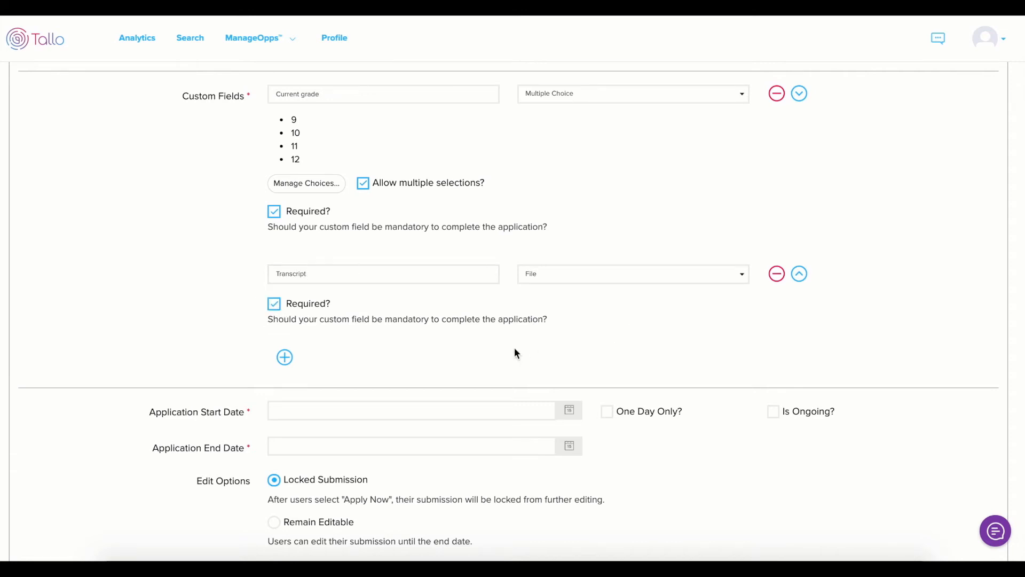
- Set the scholarship's application start date to 08/15/2019
scroll(514, 347, "down", 1)
scroll(572, 312, "down", 1)
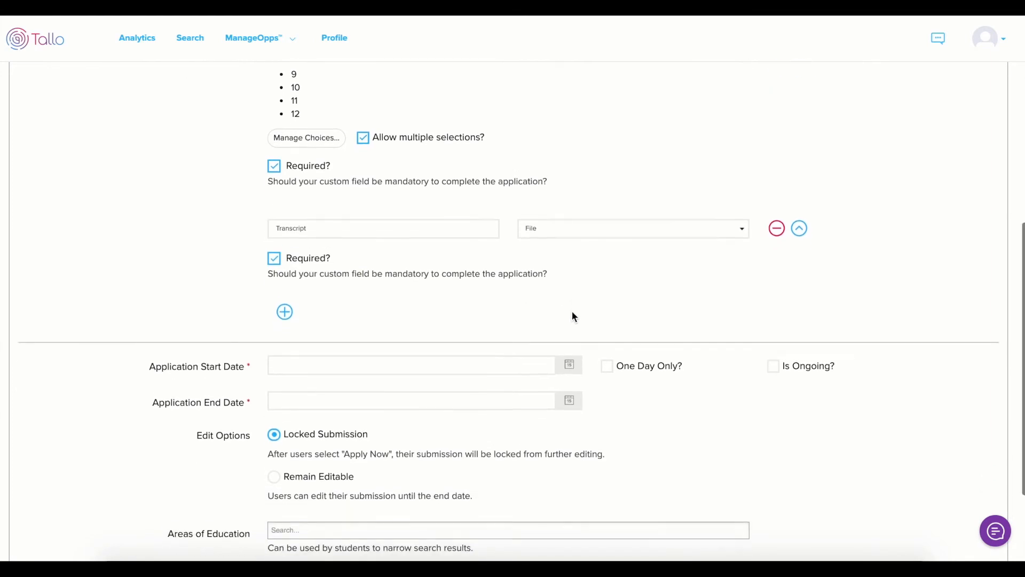
scroll(571, 316, "down", 3)
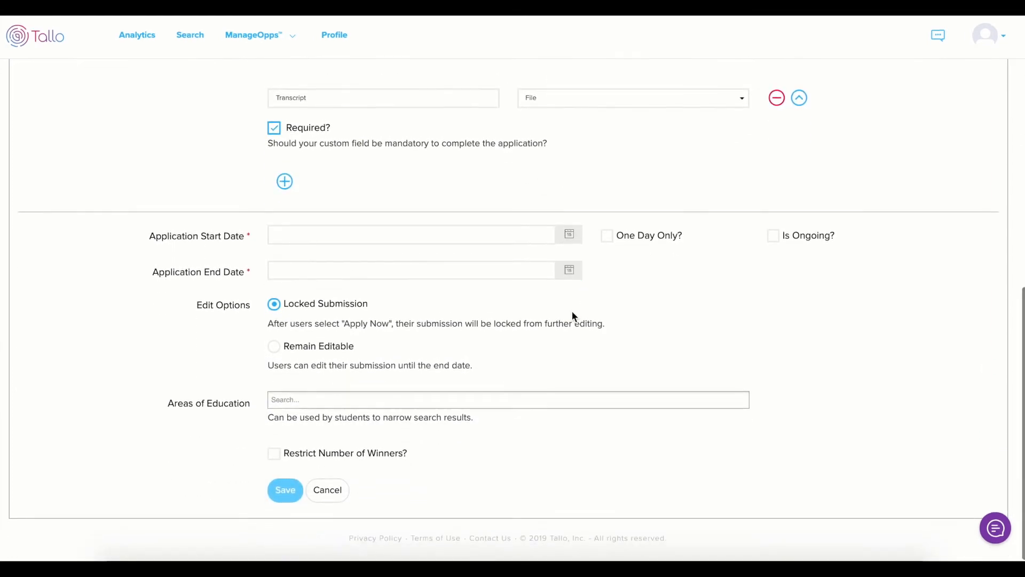
left_click_drag(244, 243, 153, 241)
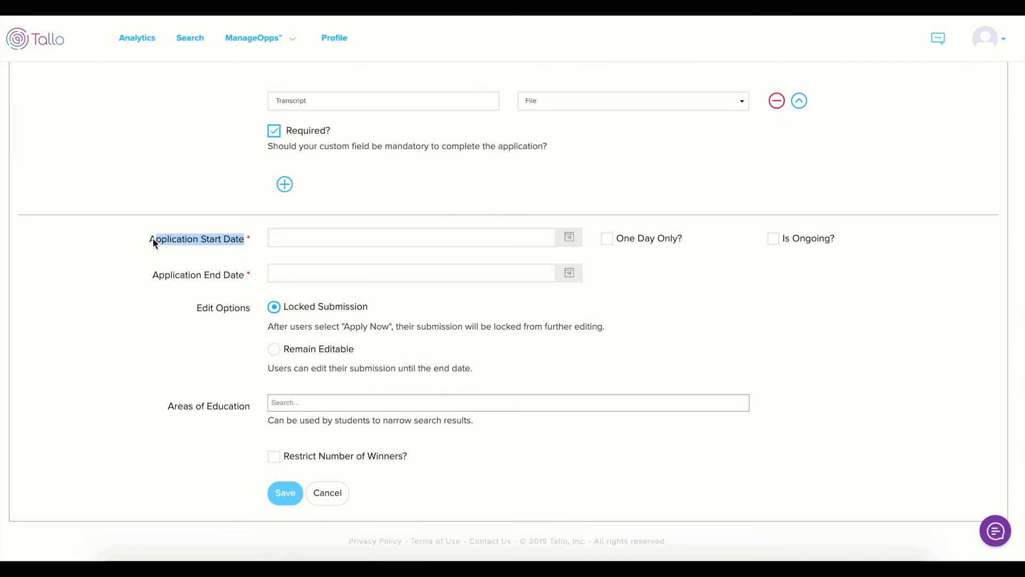
left_click_drag(237, 275, 165, 281)
left_click(250, 275)
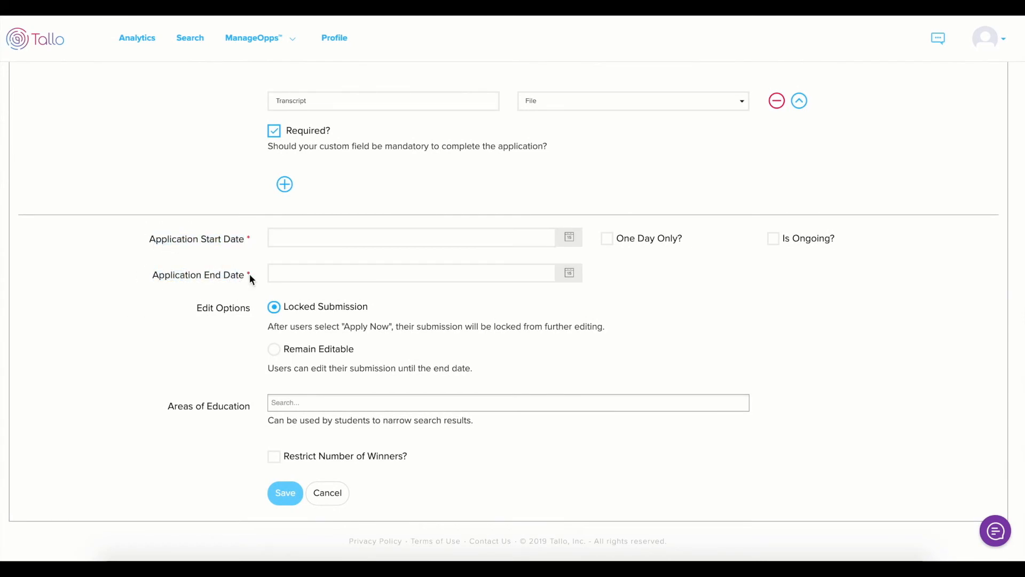
left_click(569, 244)
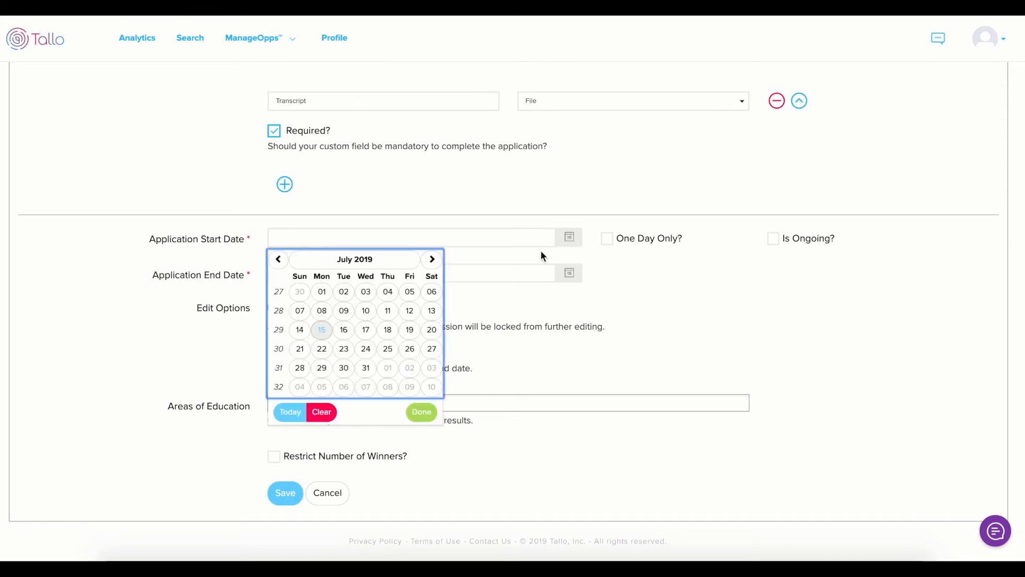
left_click(432, 259)
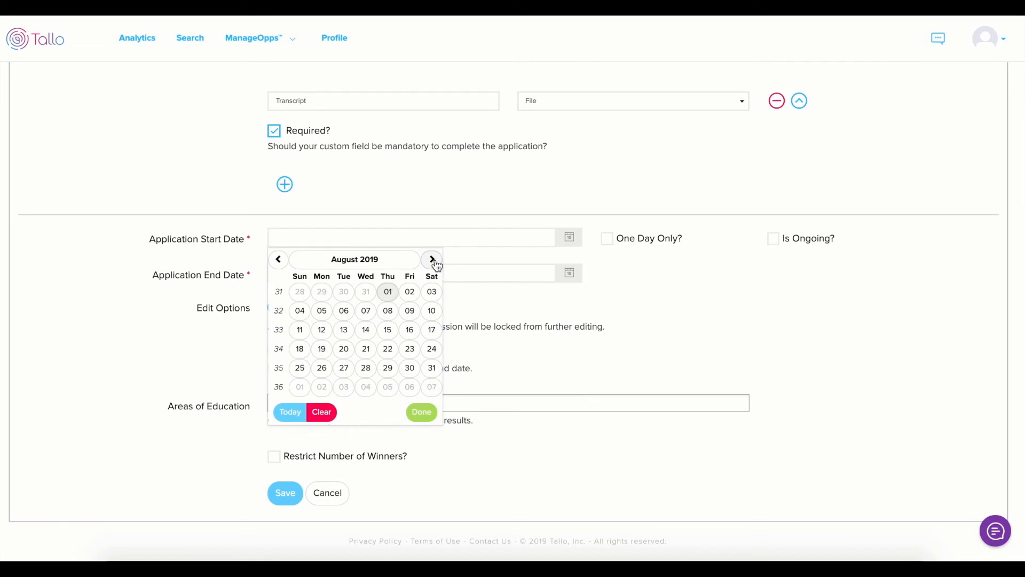
left_click(280, 260)
left_click(279, 260)
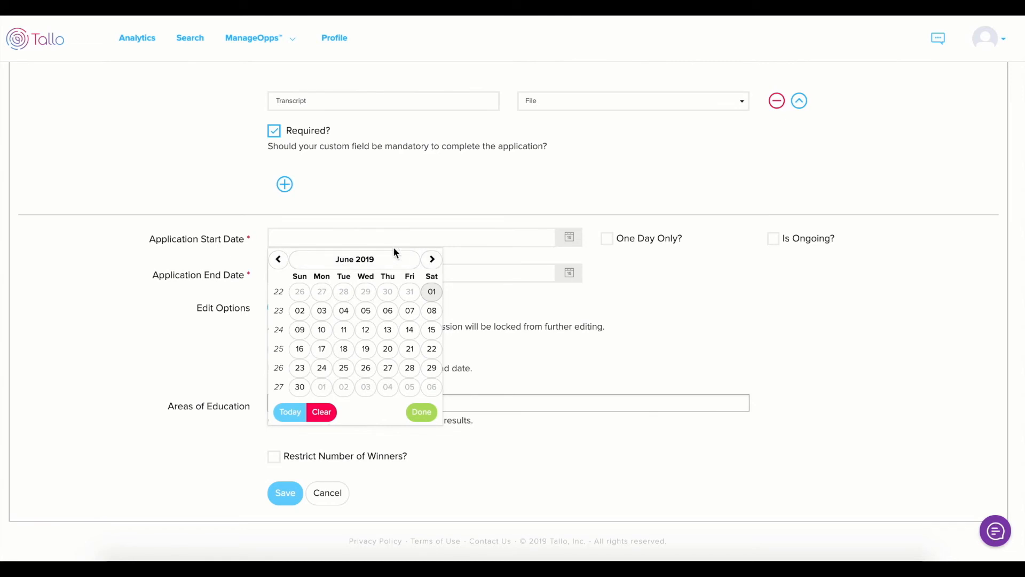
left_click(427, 261)
left_click(428, 261)
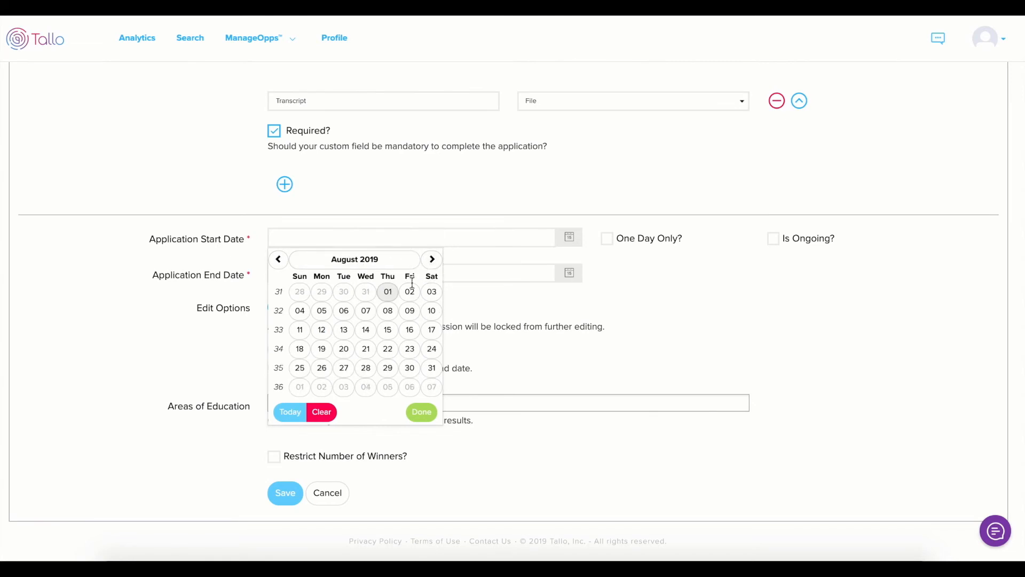
left_click(390, 333)
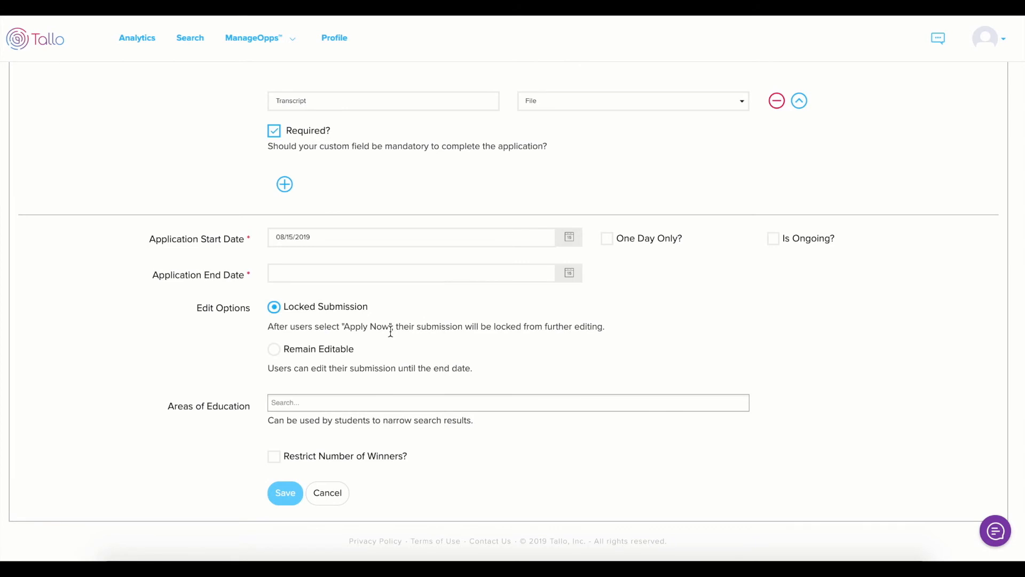
- Set the scholarship's application end date to 09/06/2019
left_click(578, 284)
left_click(432, 295)
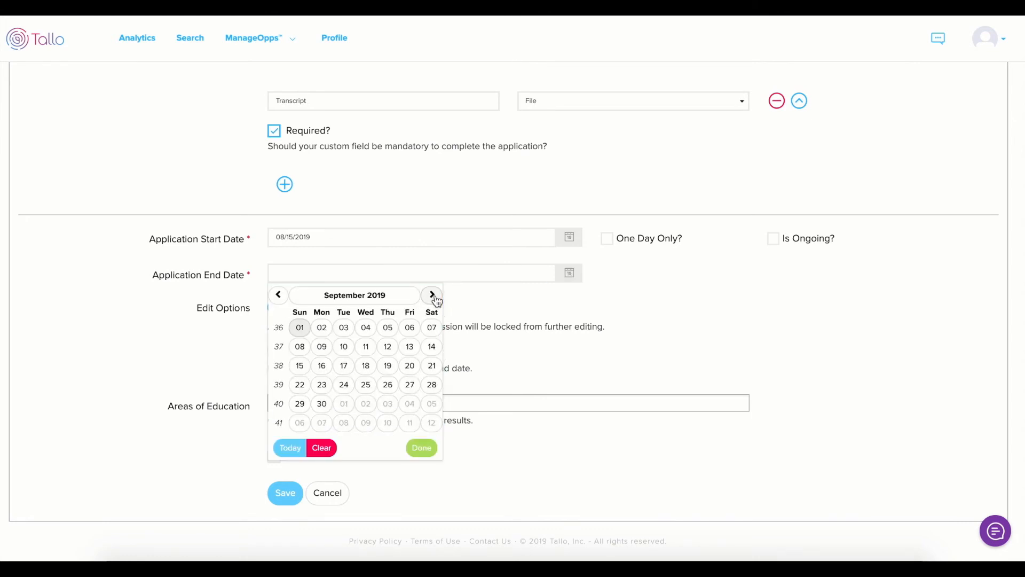
left_click(410, 328)
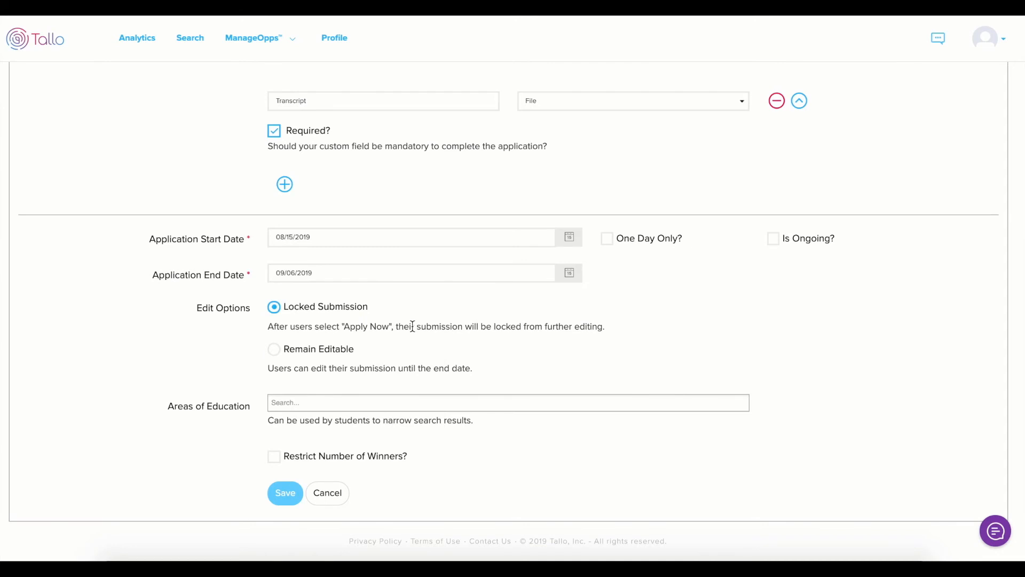
- Mark the application period as ongoing rather than one day only, and set submissions to Remain Editable
left_click(608, 240)
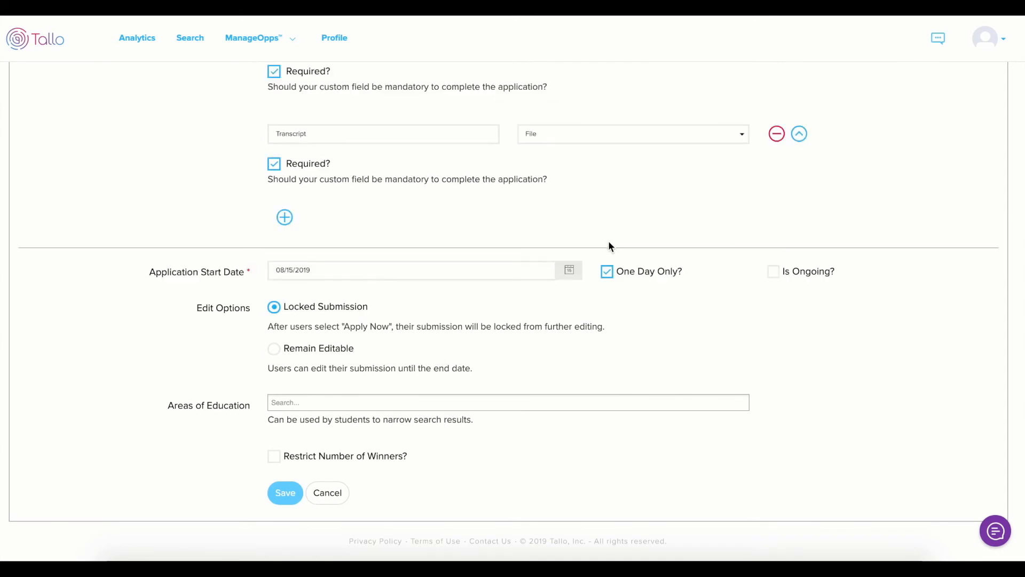
left_click(773, 271)
left_click(608, 273)
left_click(273, 348)
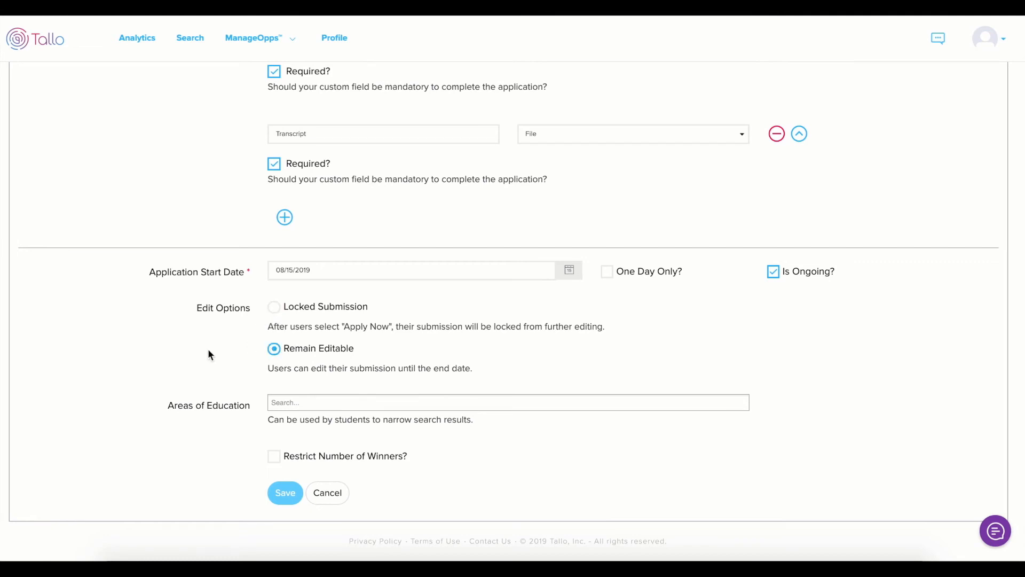
left_click(276, 310)
left_click(275, 355)
- Add Aerospace Engineering as an area of education and restrict the number of winners to 5
left_click(304, 402)
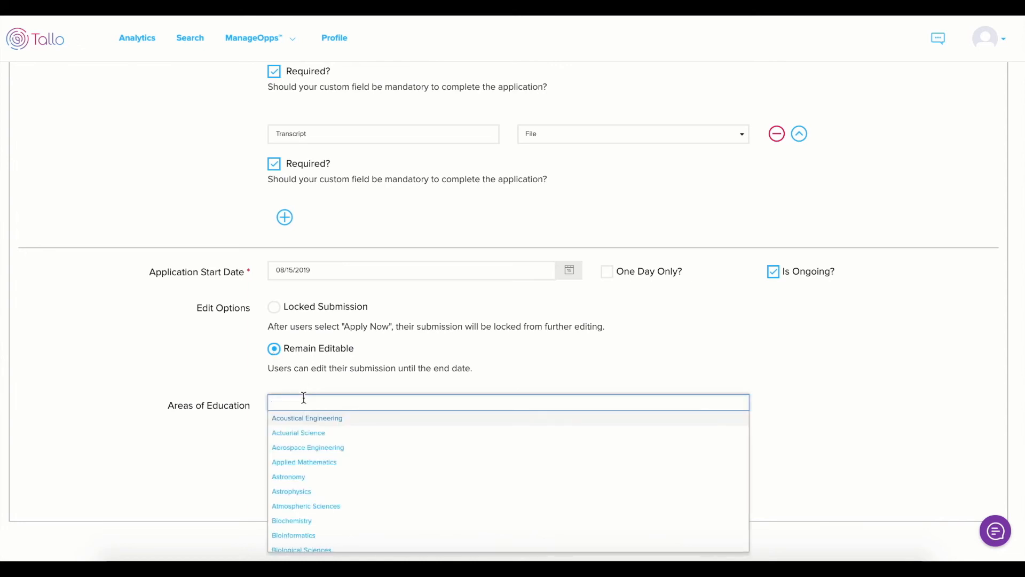
left_click(308, 449)
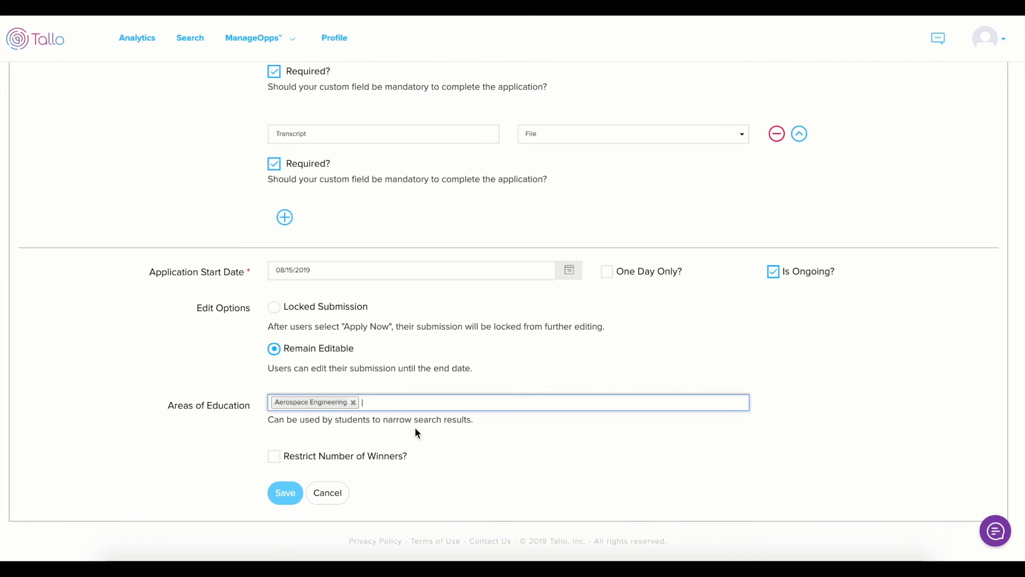
left_click(275, 457)
left_click(381, 457)
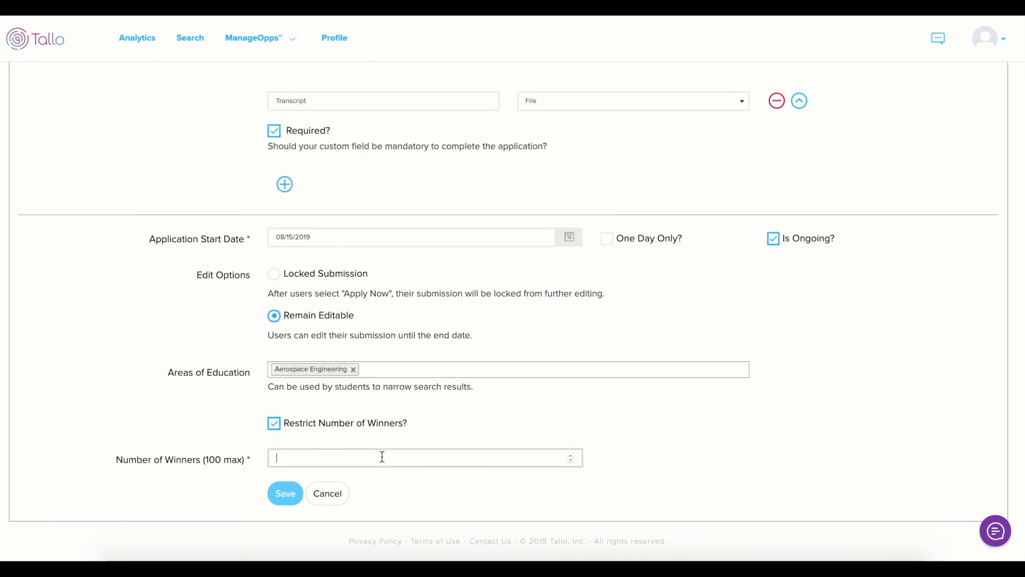
type("5")
left_click(556, 433)
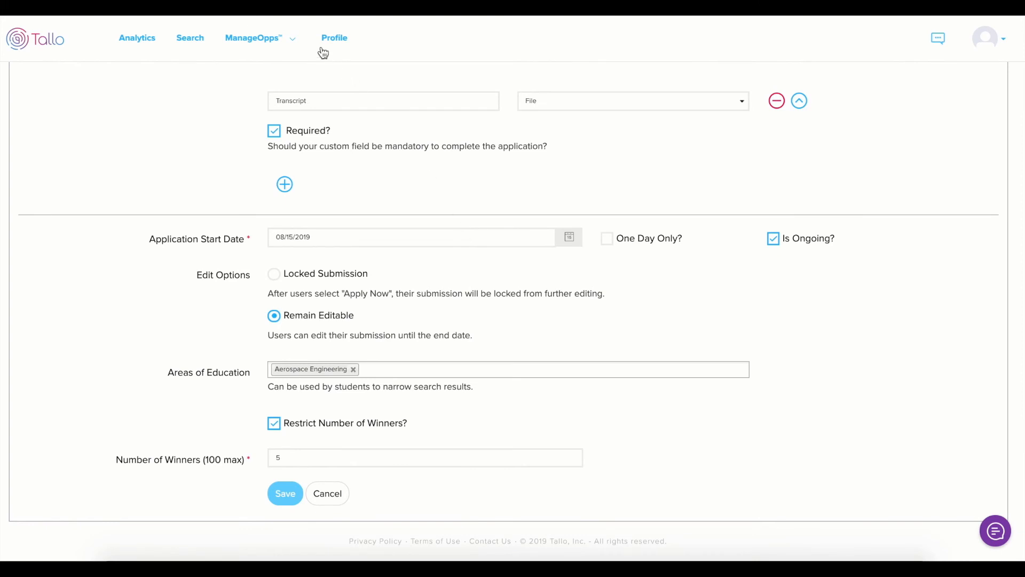
- Leave the new scholarship form and open the first scholarship in the Scholarships list for editing
left_click(295, 45)
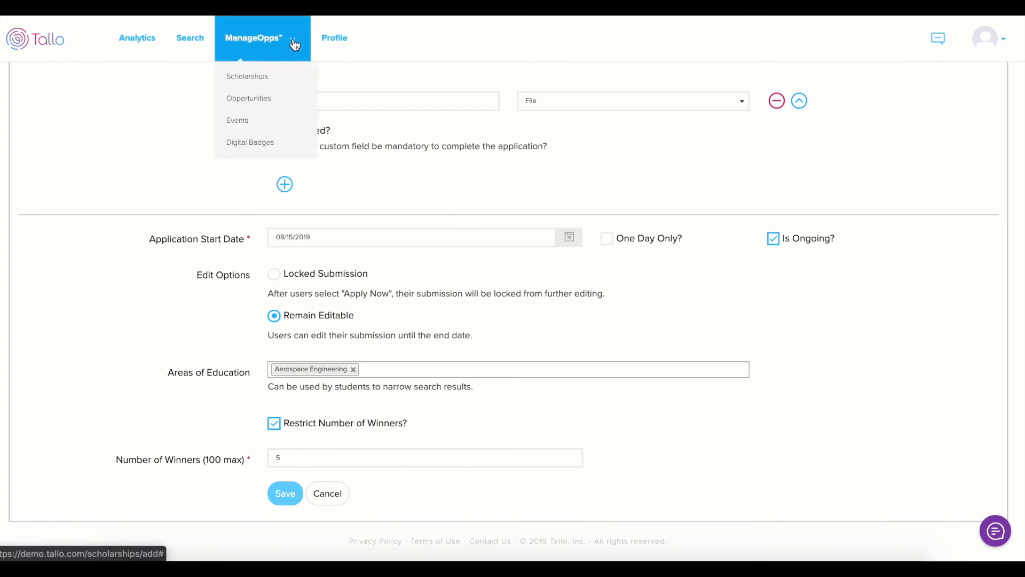
left_click(294, 76)
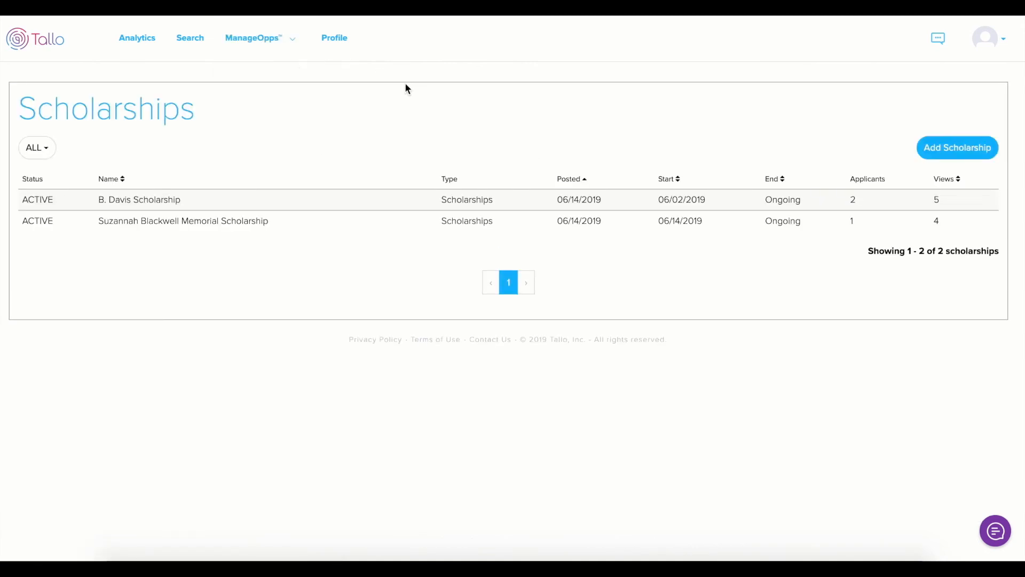
left_click(163, 200)
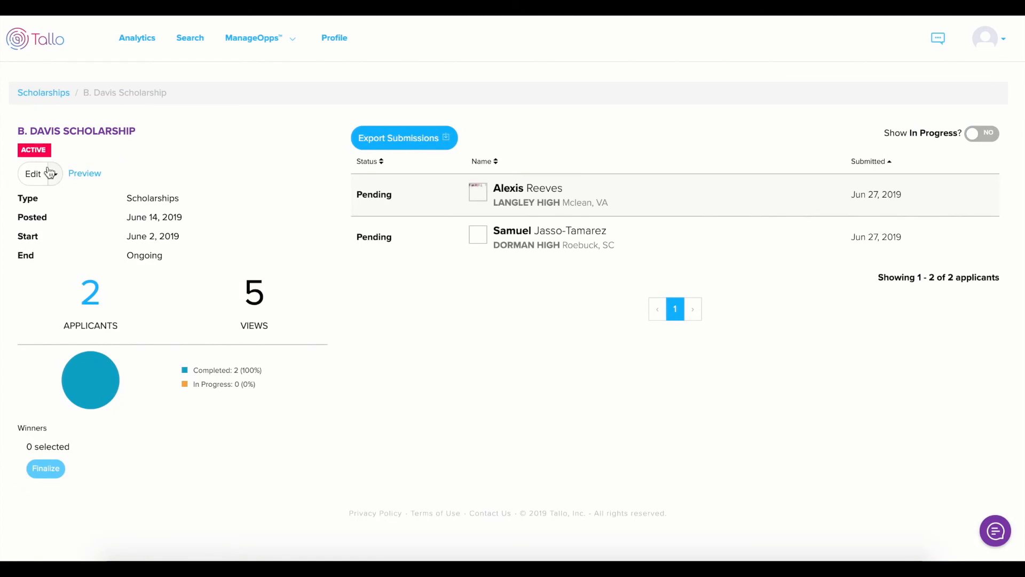
left_click(34, 175)
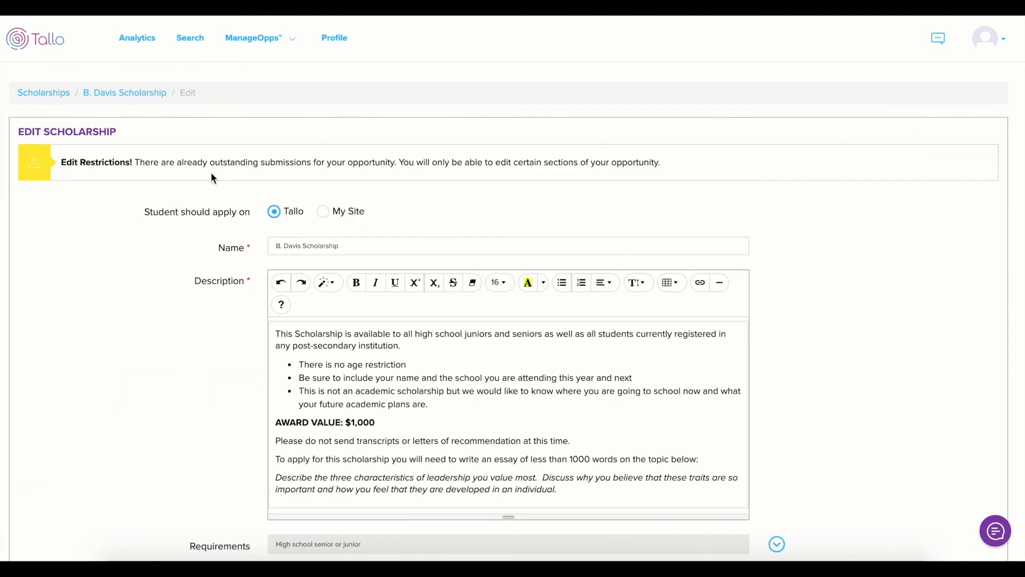
- Return to the Scholarships list and open the first scholarship's applicant overview
left_click(267, 37)
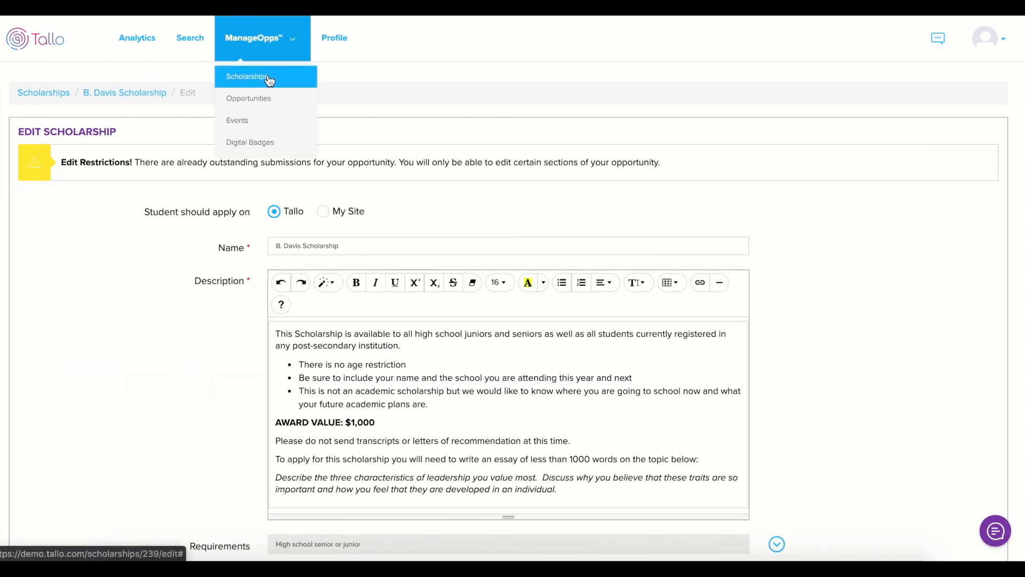
left_click(268, 77)
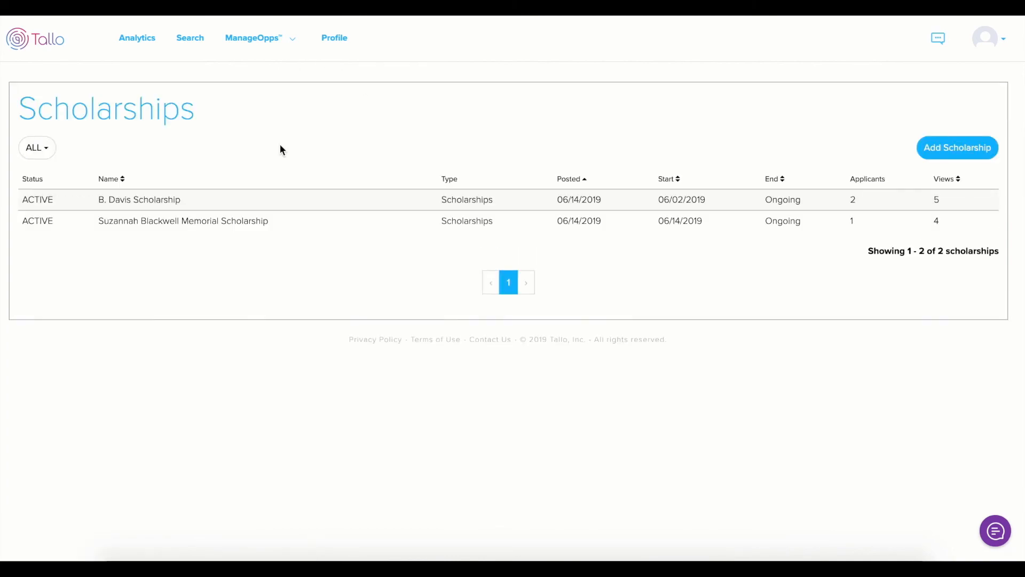
left_click(208, 199)
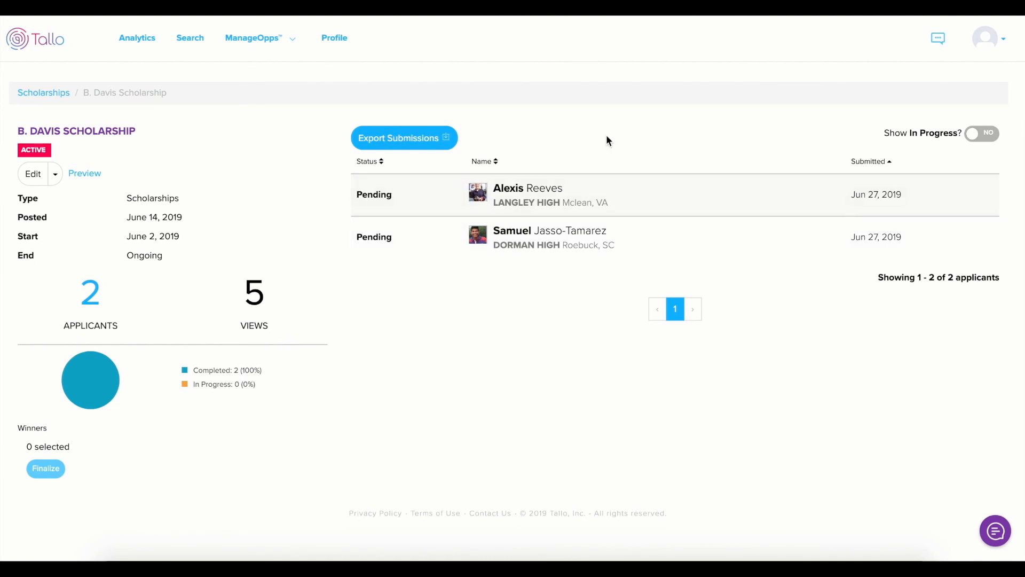
- Sort the applicants by submission date, name and status, and include in-progress submissions in the list
left_click(853, 161)
left_click(487, 162)
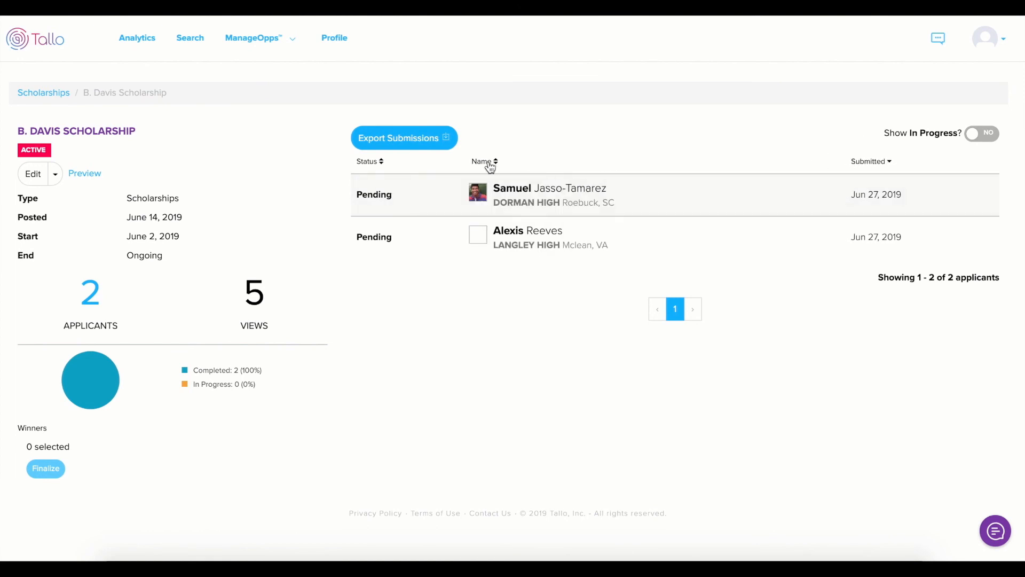
left_click(371, 165)
left_click(982, 136)
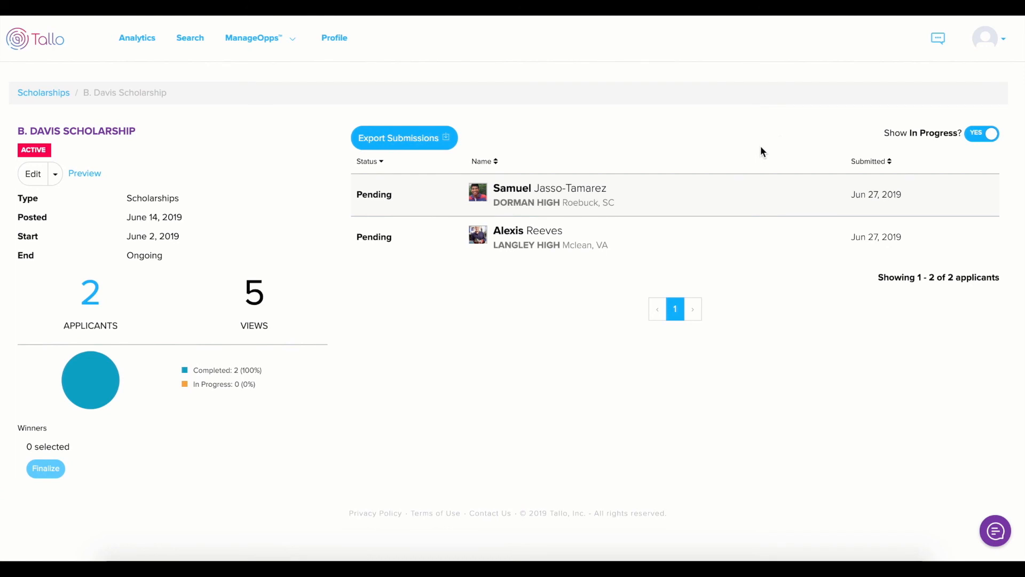
- Open the first listed applicant's submission responses
left_click(659, 189)
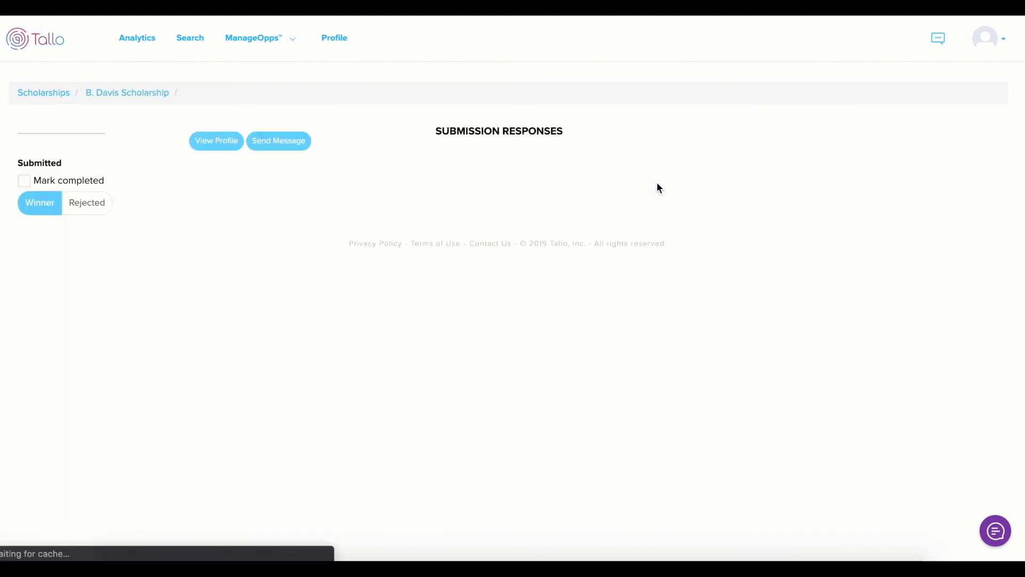